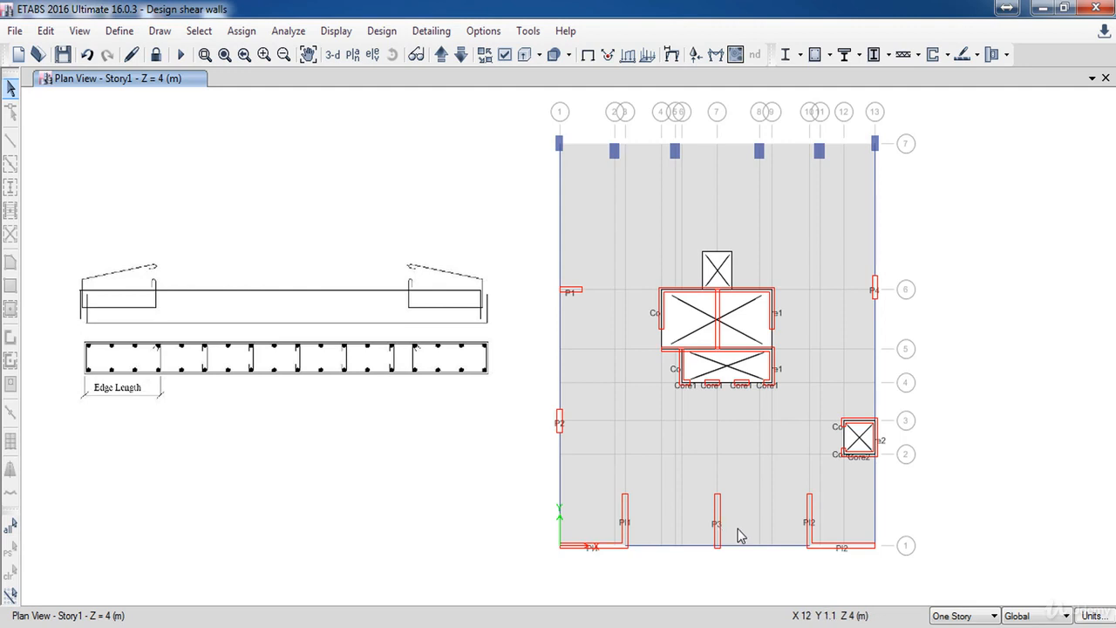
- Add a new general pier section named P3* with C30 as its base material
{"action": "left_click", "coordinate": [948, 55]}
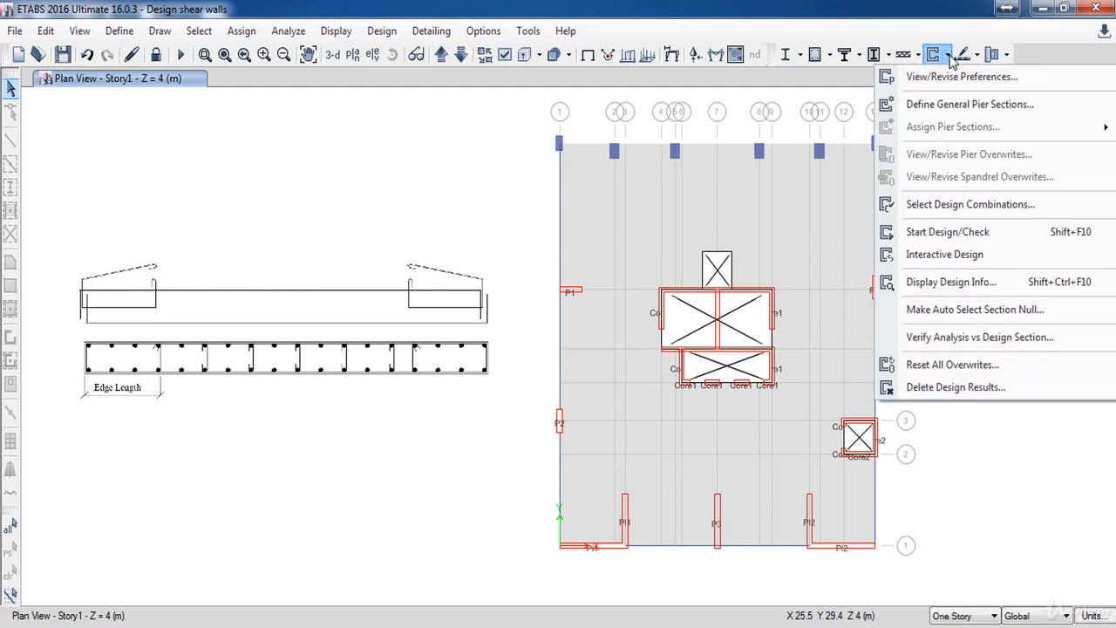
{"action": "left_click", "coordinate": [945, 116]}
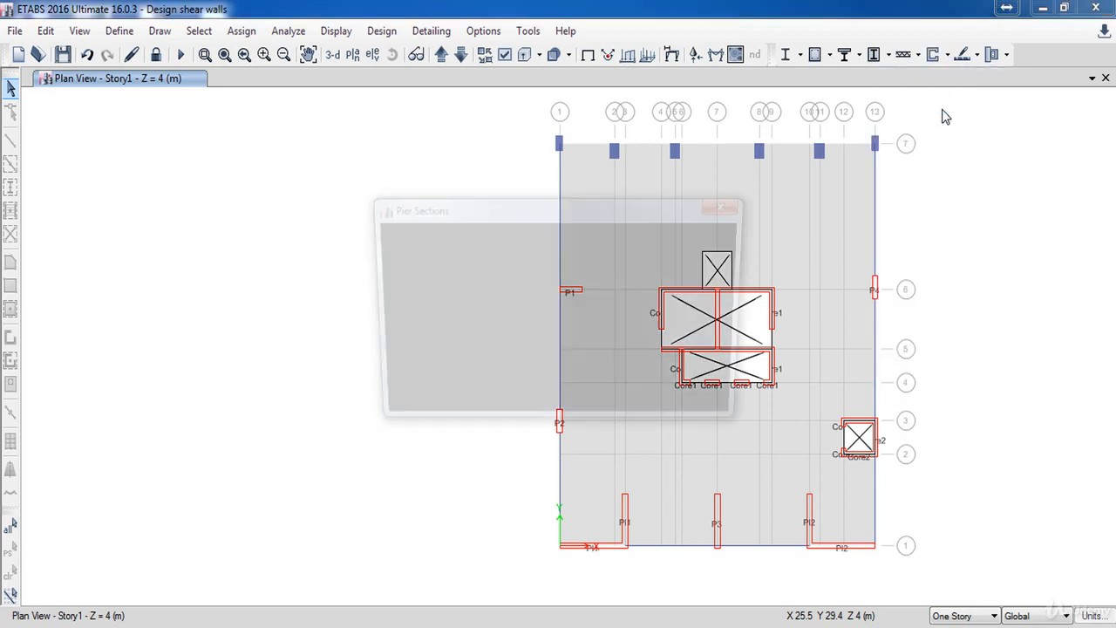
{"action": "left_click", "coordinate": [653, 271]}
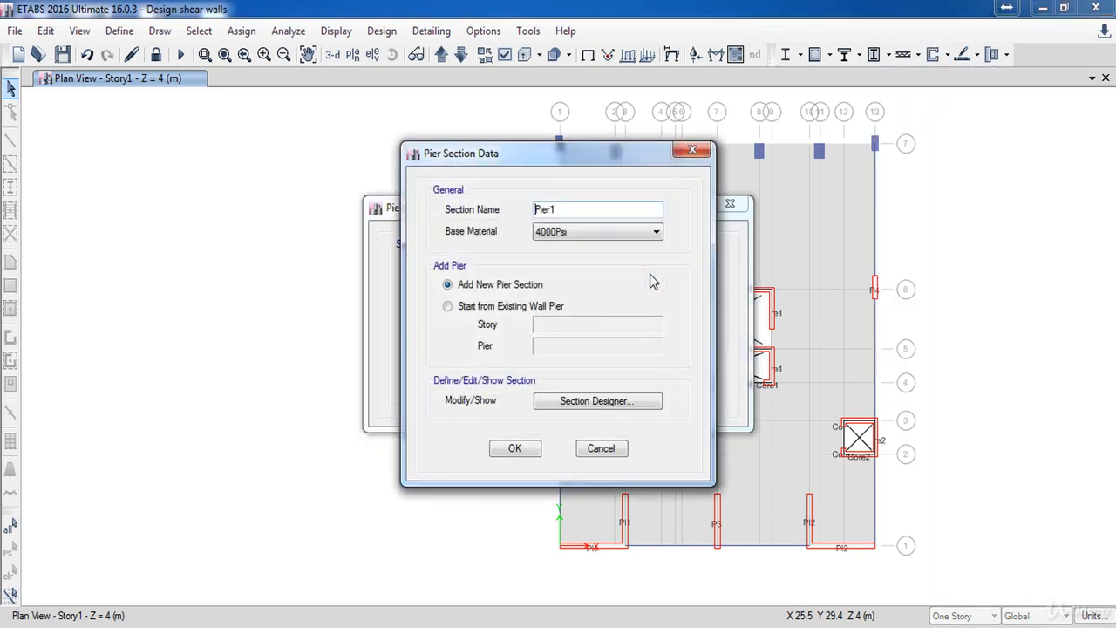
{"action": "double_click", "coordinate": [566, 208]}
{"action": "type", "text": "P3"}
{"action": "left_click", "coordinate": [571, 238]}
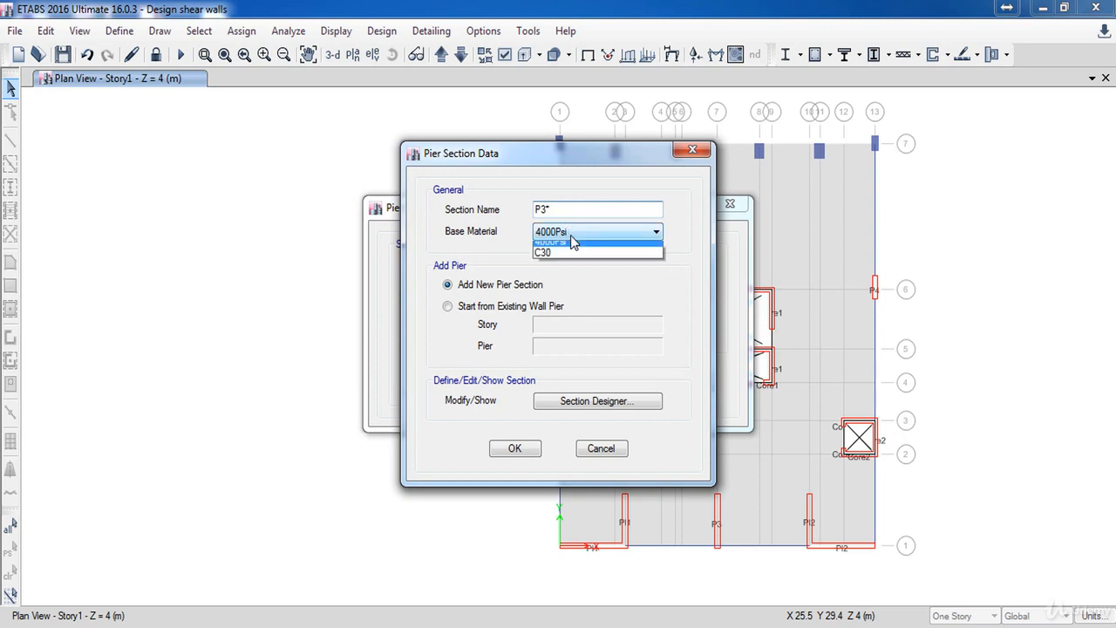
{"action": "left_click", "coordinate": [564, 258]}
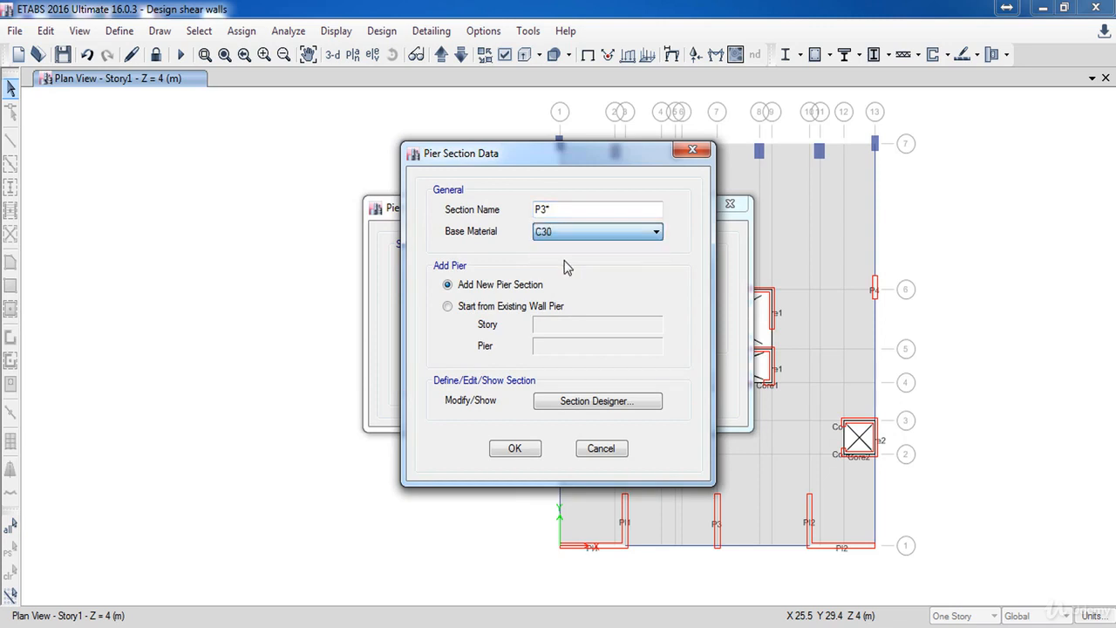
- Base the section on the existing wall pier P3 at Story1 and open it in Section Designer
{"action": "left_click", "coordinate": [516, 312]}
{"action": "left_click", "coordinate": [502, 292]}
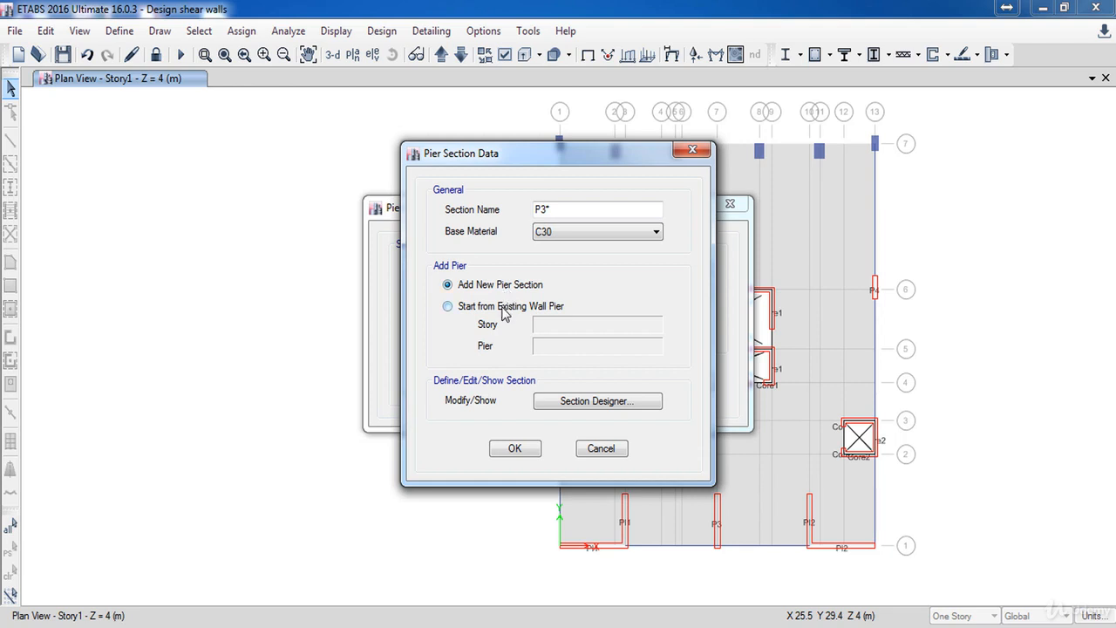
{"action": "left_click", "coordinate": [504, 307]}
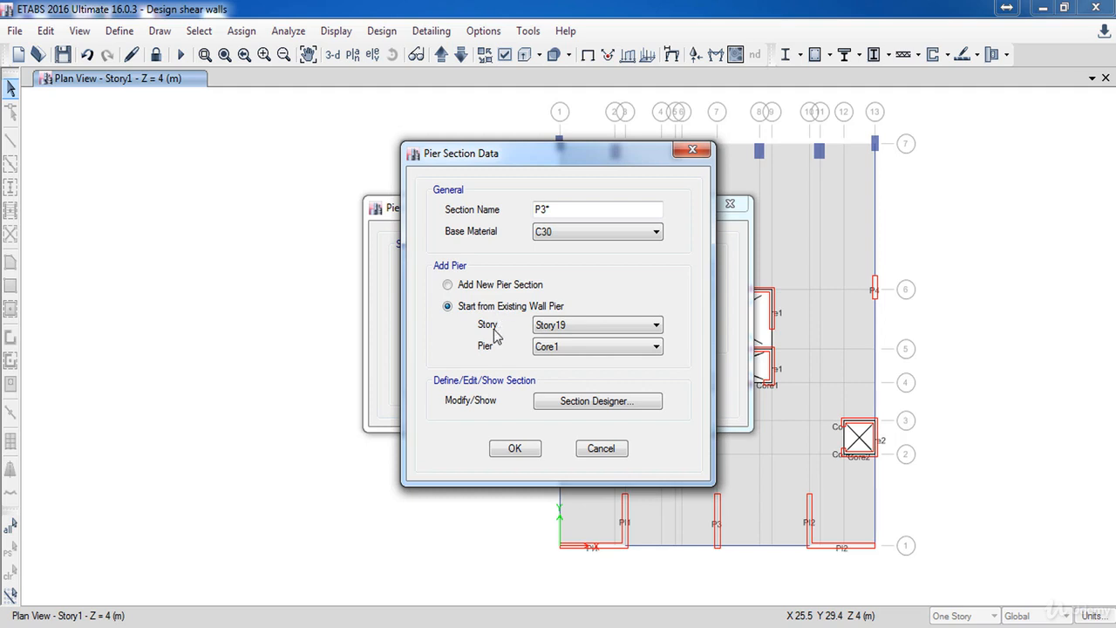
{"action": "left_click", "coordinate": [557, 327]}
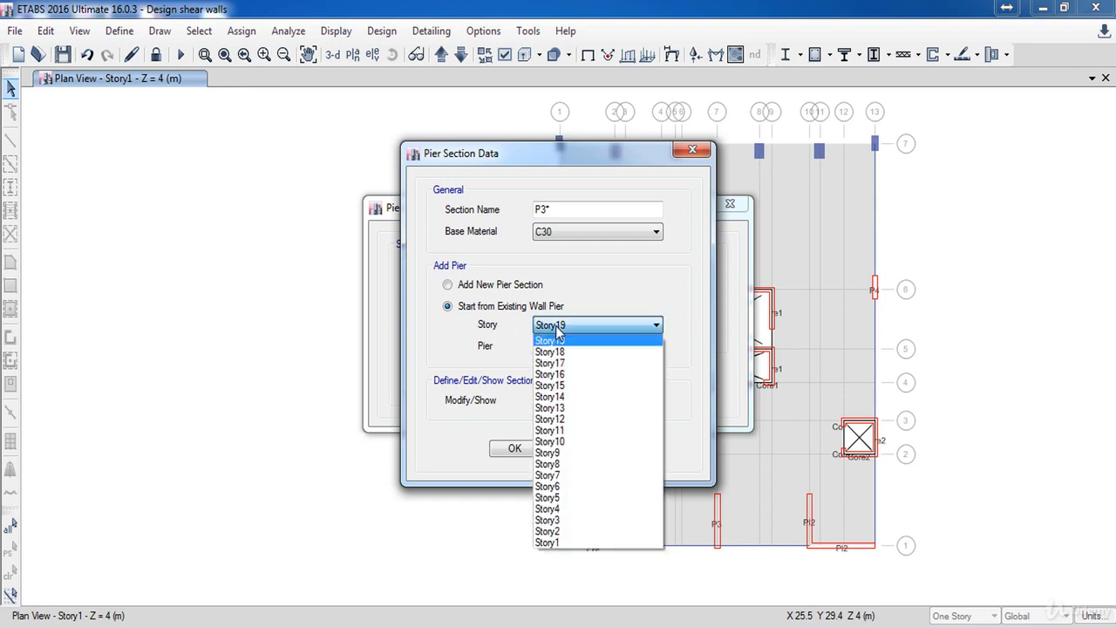
{"action": "left_click", "coordinate": [568, 543]}
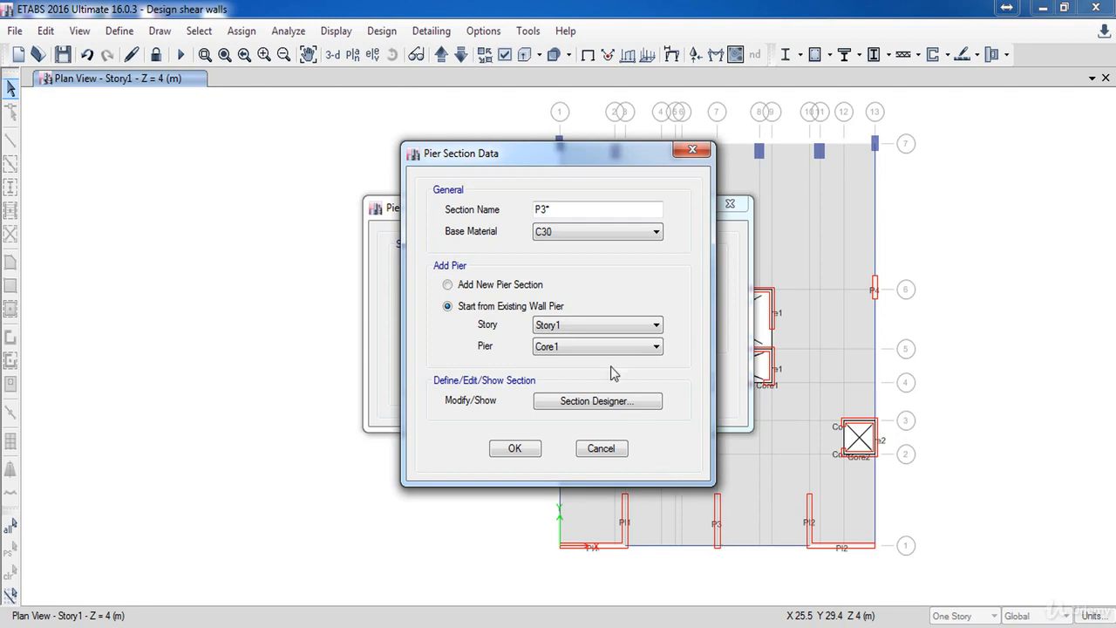
{"action": "left_click", "coordinate": [566, 347]}
{"action": "left_click", "coordinate": [550, 408]}
{"action": "left_click", "coordinate": [574, 403]}
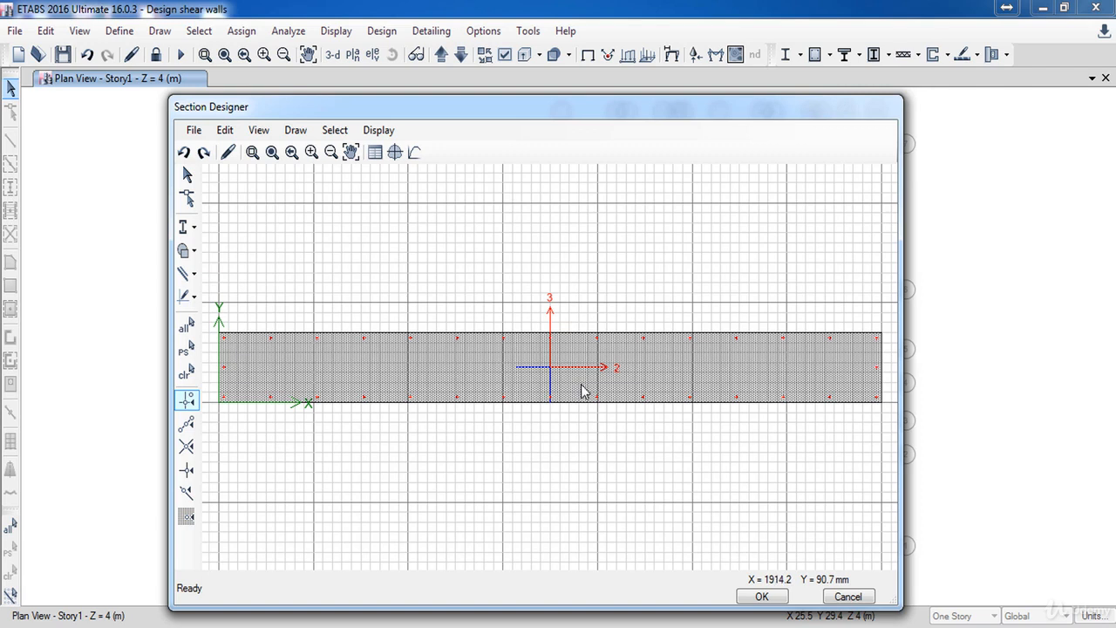
- Turn off the wall polygon's built-in reinforcement by setting Reinforcing to No
{"action": "right_click", "coordinate": [652, 374]}
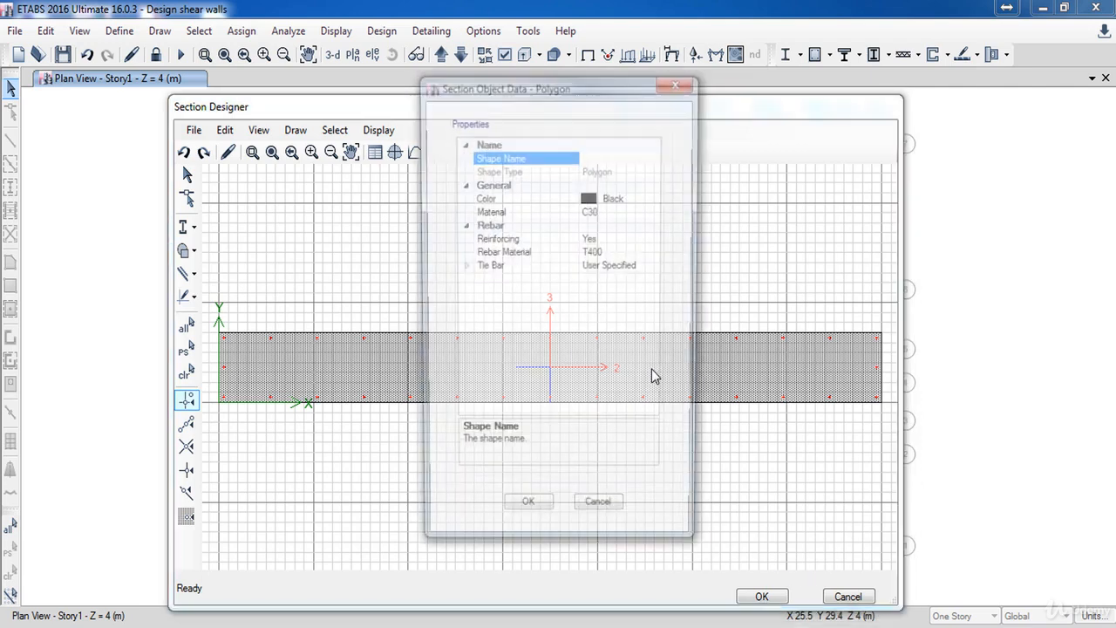
{"action": "left_click", "coordinate": [660, 239]}
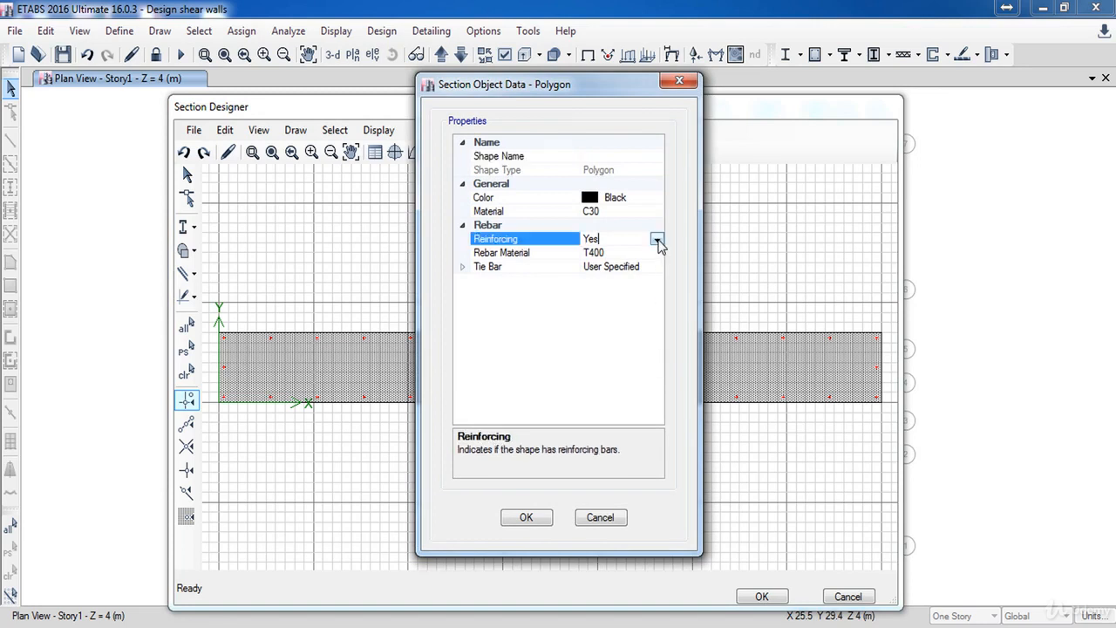
{"action": "left_click", "coordinate": [657, 240]}
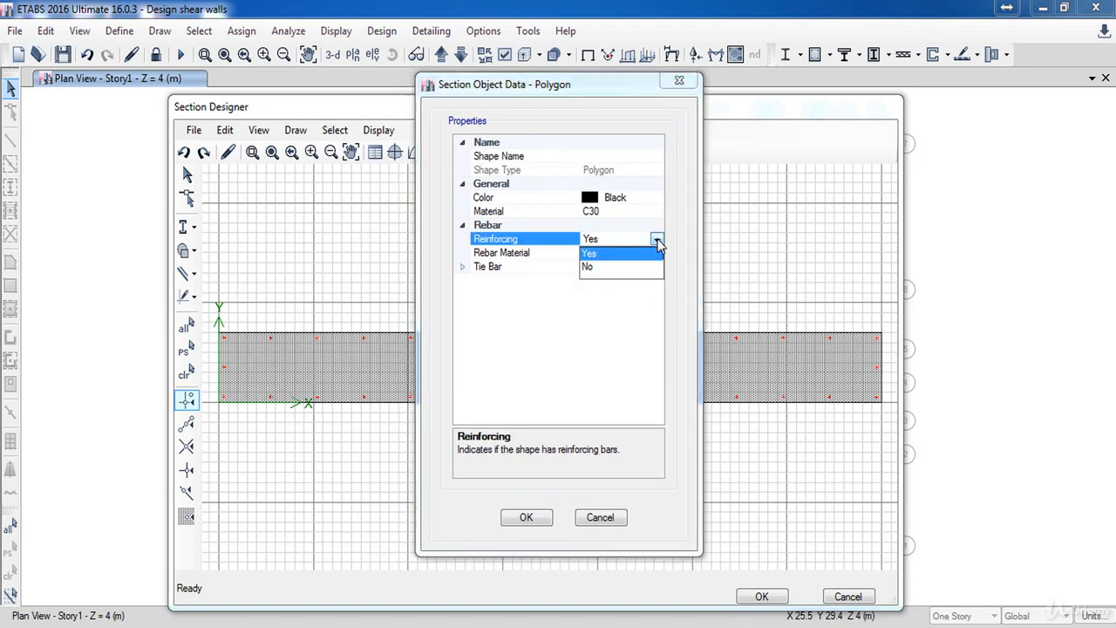
{"action": "left_click", "coordinate": [587, 267]}
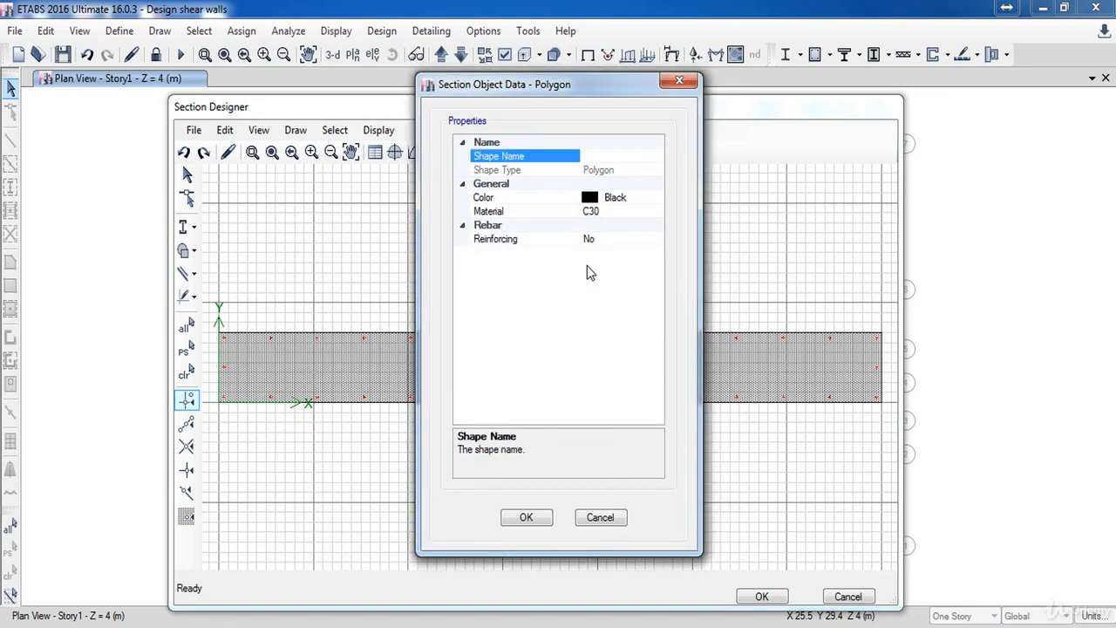
{"action": "left_click", "coordinate": [530, 519]}
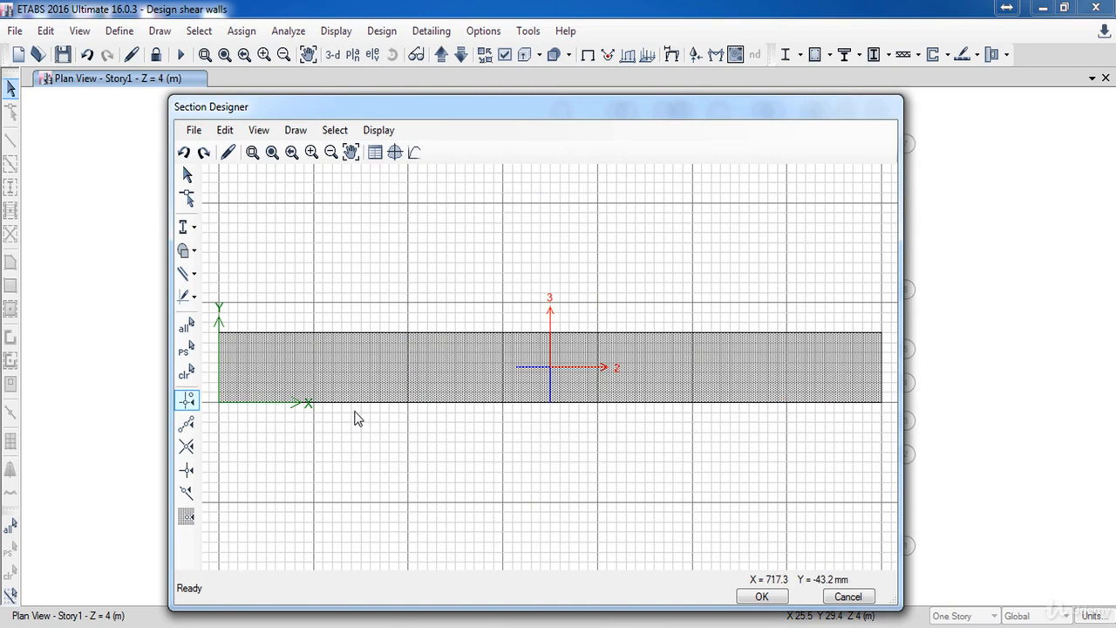
- Place a rectangular rebar shape below the wall section, centred at about X 2696 mm, Y -393 mm
{"action": "left_click", "coordinate": [295, 130]}
{"action": "mouse_move", "coordinate": [349, 252]}
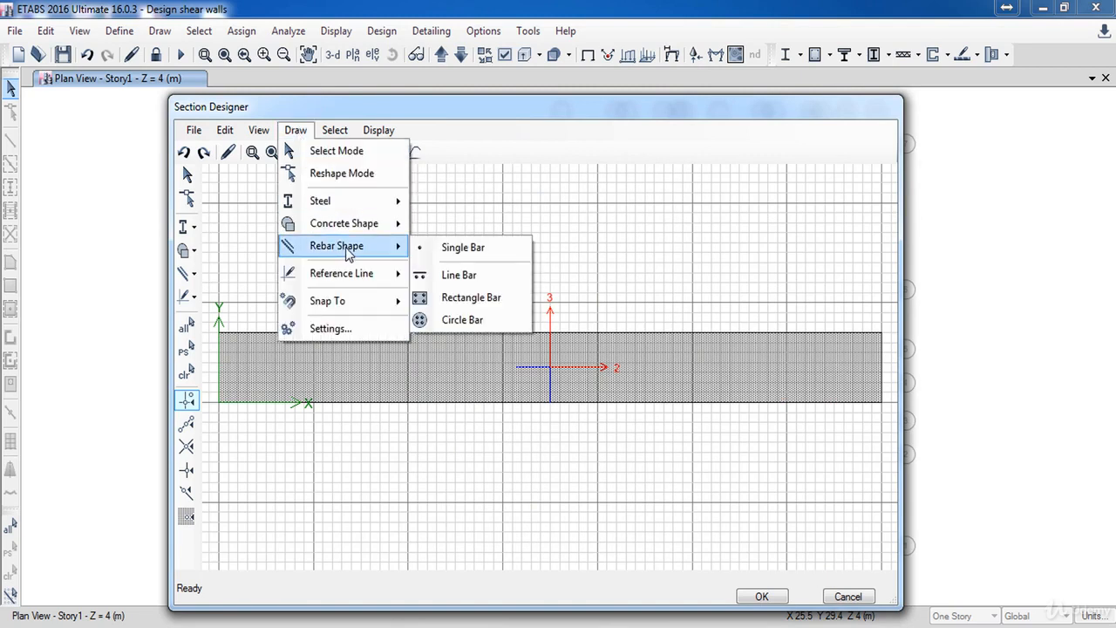
{"action": "left_click", "coordinate": [498, 305]}
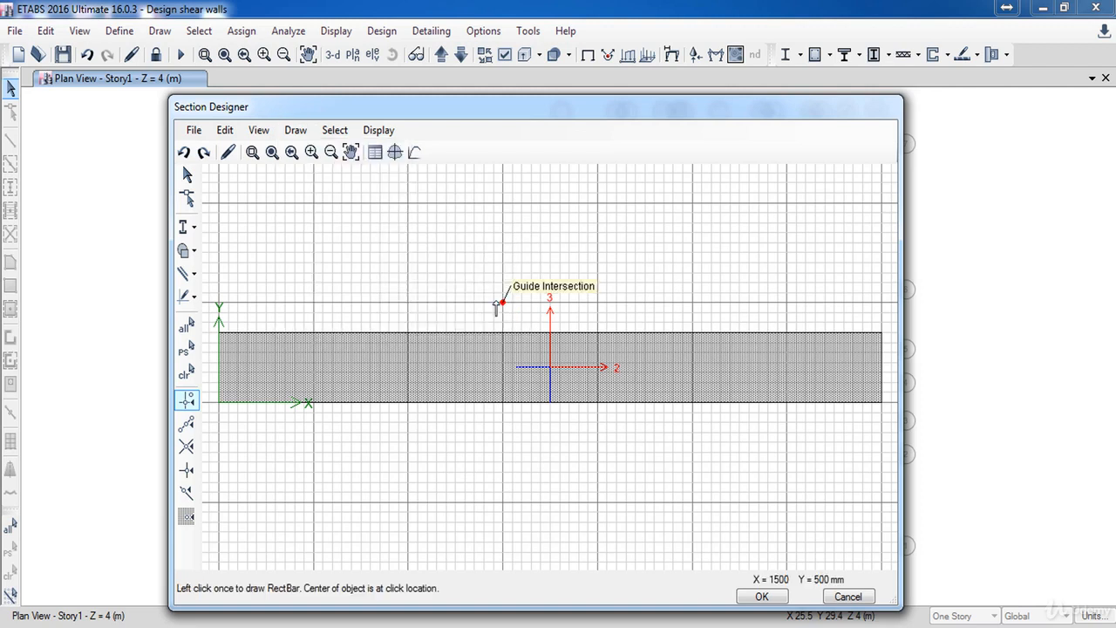
{"action": "left_click", "coordinate": [729, 481]}
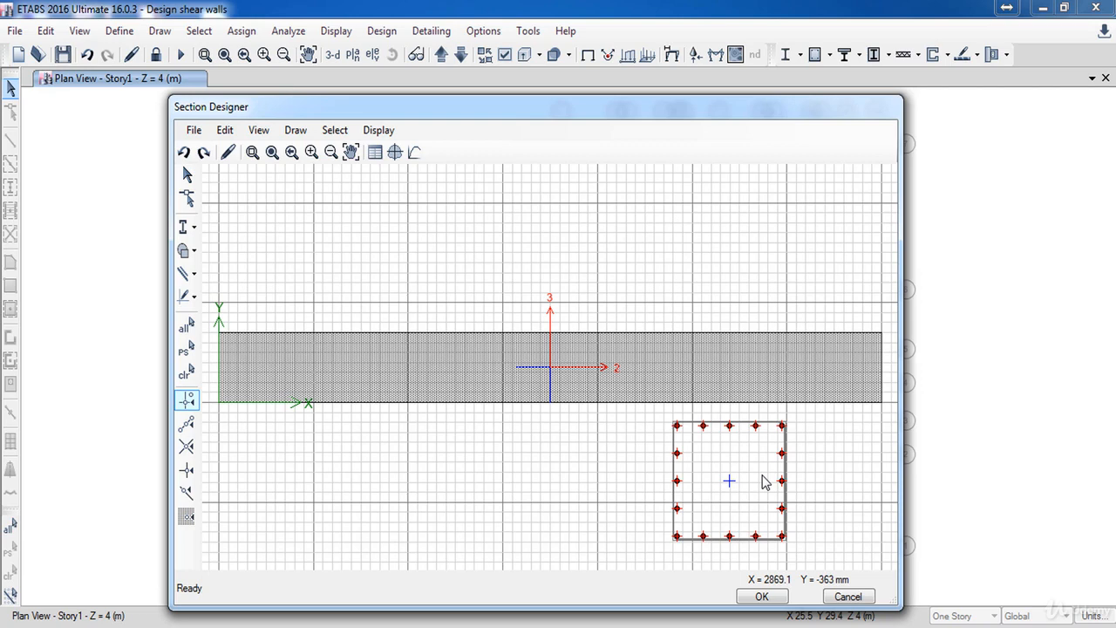
- Set the rectangular rebar shape's material to T400
{"action": "right_click", "coordinate": [763, 482]}
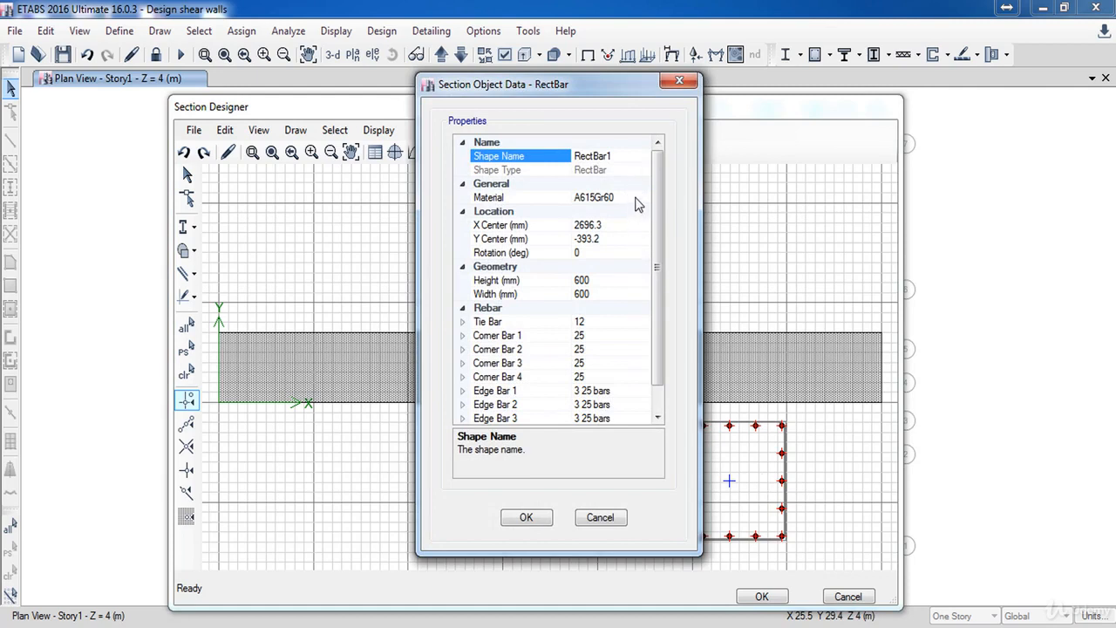
{"action": "left_click", "coordinate": [636, 201]}
{"action": "left_click", "coordinate": [643, 198]}
{"action": "left_click", "coordinate": [596, 243]}
- Set the rebar rectangle's height to 350-50 (300 mm) and its width to 700-50 (650 mm)
{"action": "left_click", "coordinate": [604, 280]}
{"action": "left_click", "coordinate": [604, 293]}
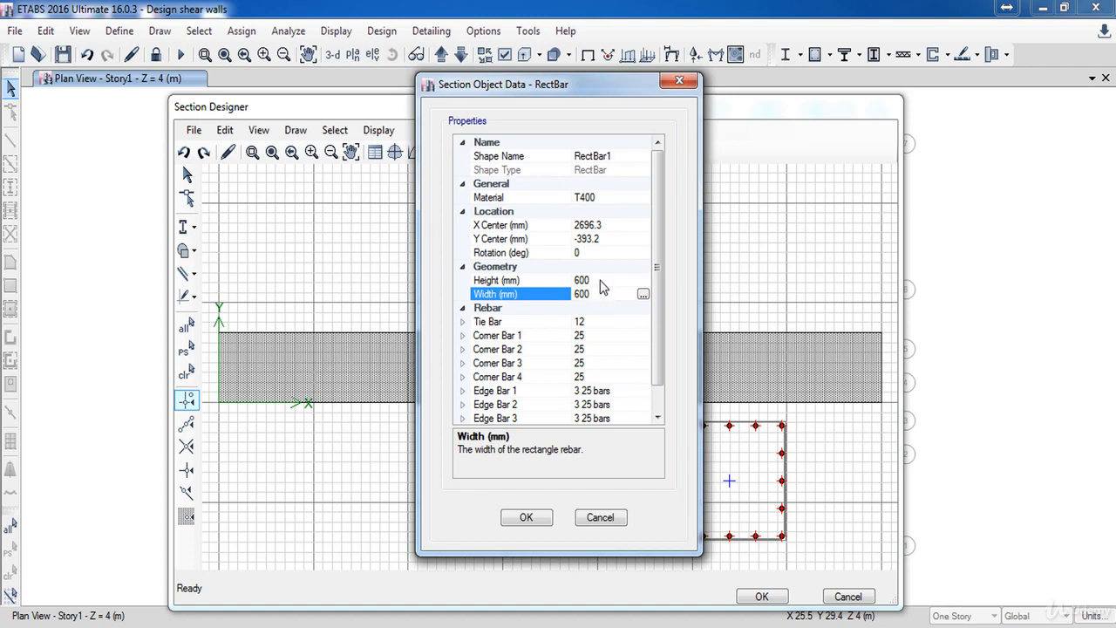
{"action": "left_click", "coordinate": [602, 280]}
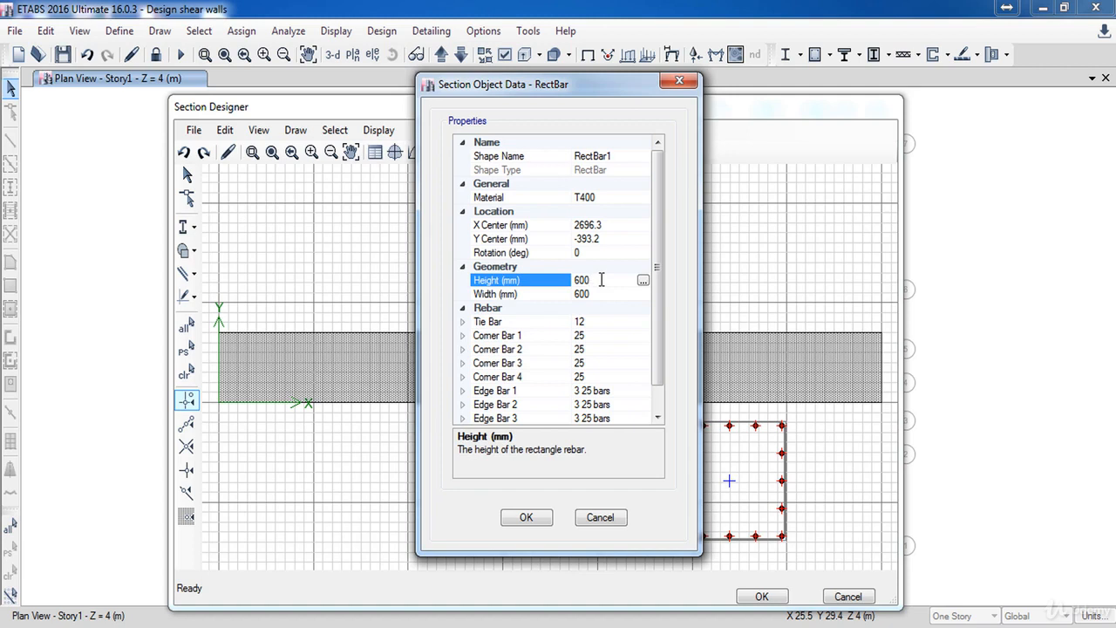
{"action": "double_click", "coordinate": [602, 280]}
{"action": "type", "text": "350-50"}
{"action": "left_click", "coordinate": [604, 293]}
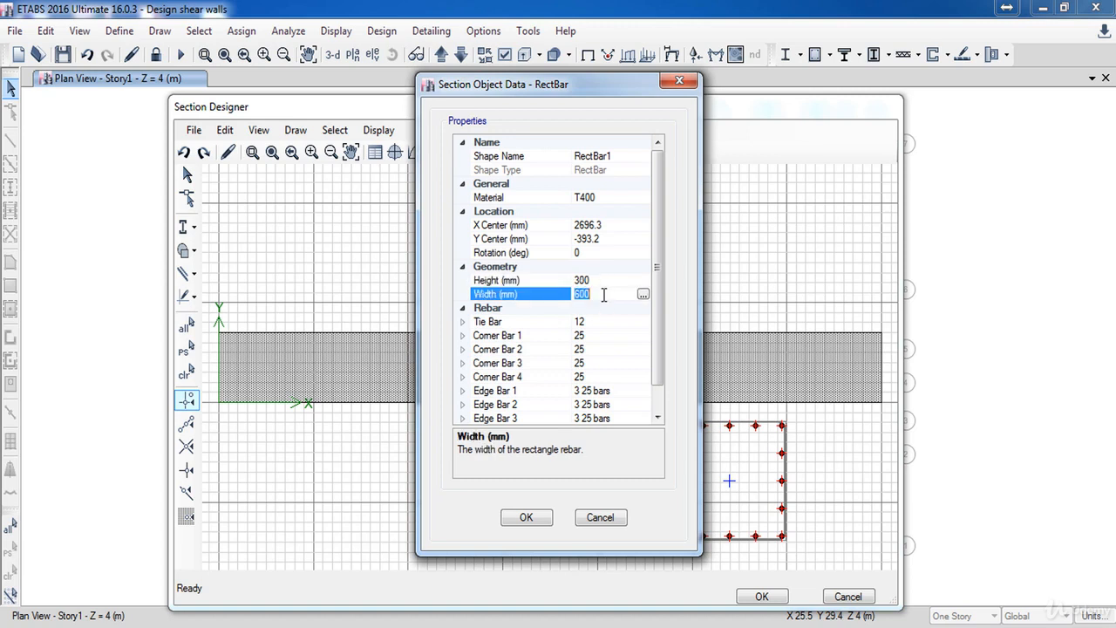
{"action": "type", "text": "700-50"}
{"action": "left_click", "coordinate": [603, 322]}
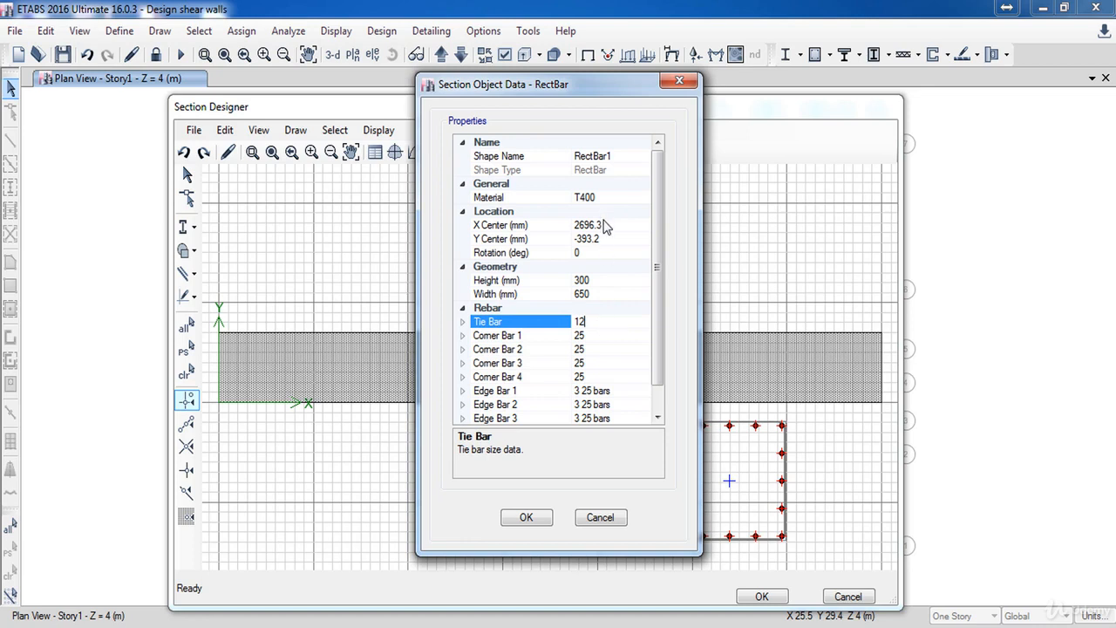
{"action": "left_click", "coordinate": [601, 335]}
{"action": "left_click", "coordinate": [601, 347]}
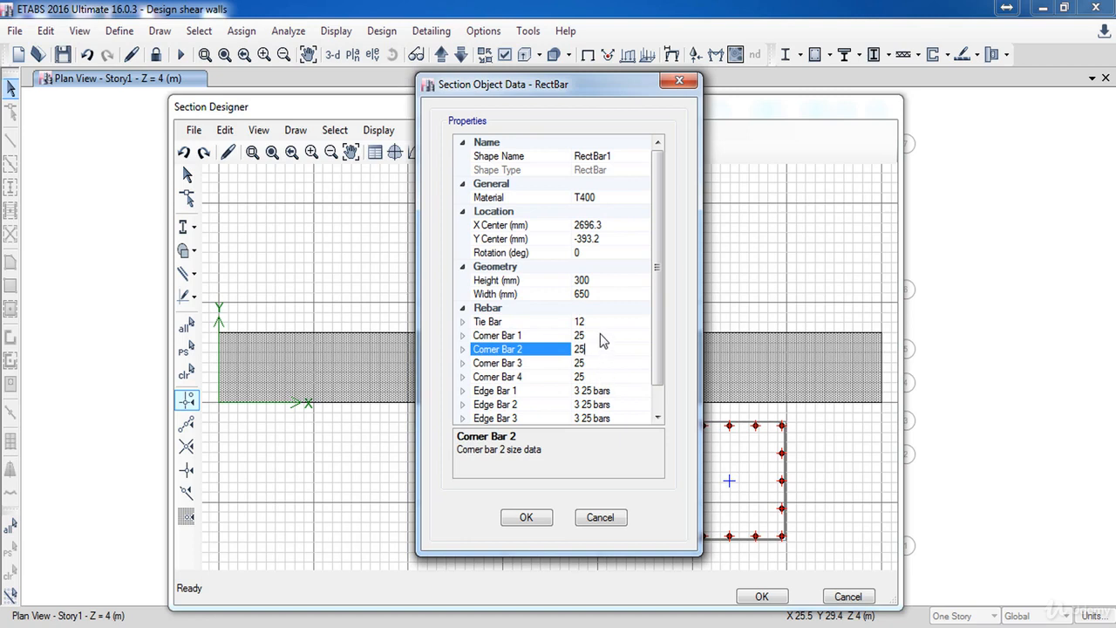
- Position the rebar rectangle at the wall's end with Y Center 350/2 and X Center 700/2 mm, and apply the properties
{"action": "left_click", "coordinate": [610, 227]}
{"action": "double_click", "coordinate": [610, 225]}
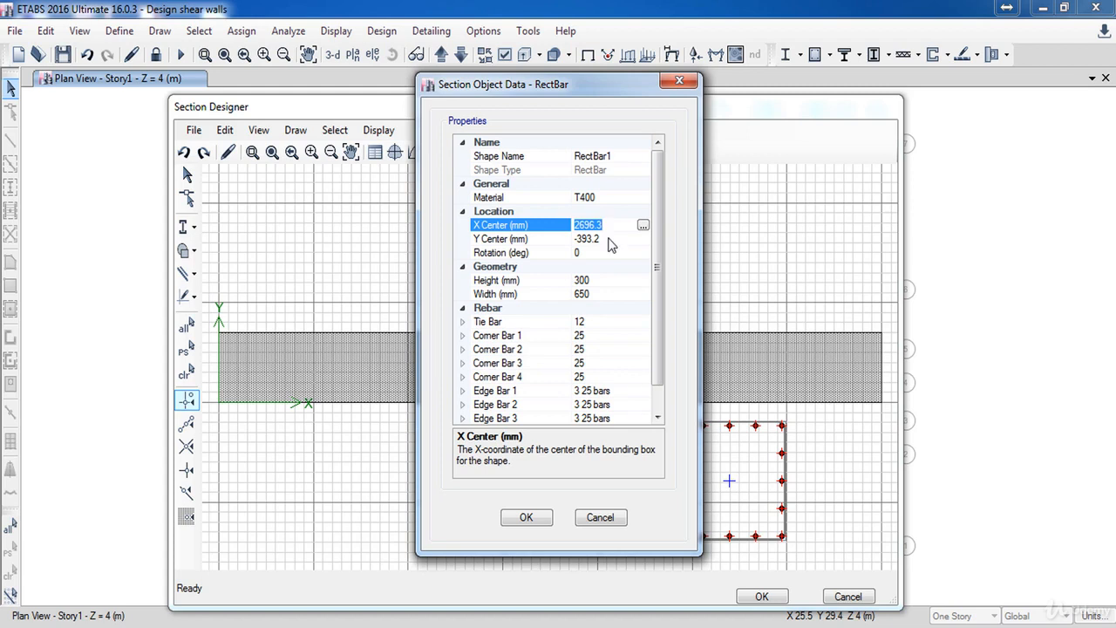
{"action": "left_click", "coordinate": [610, 239]}
{"action": "double_click", "coordinate": [609, 239]}
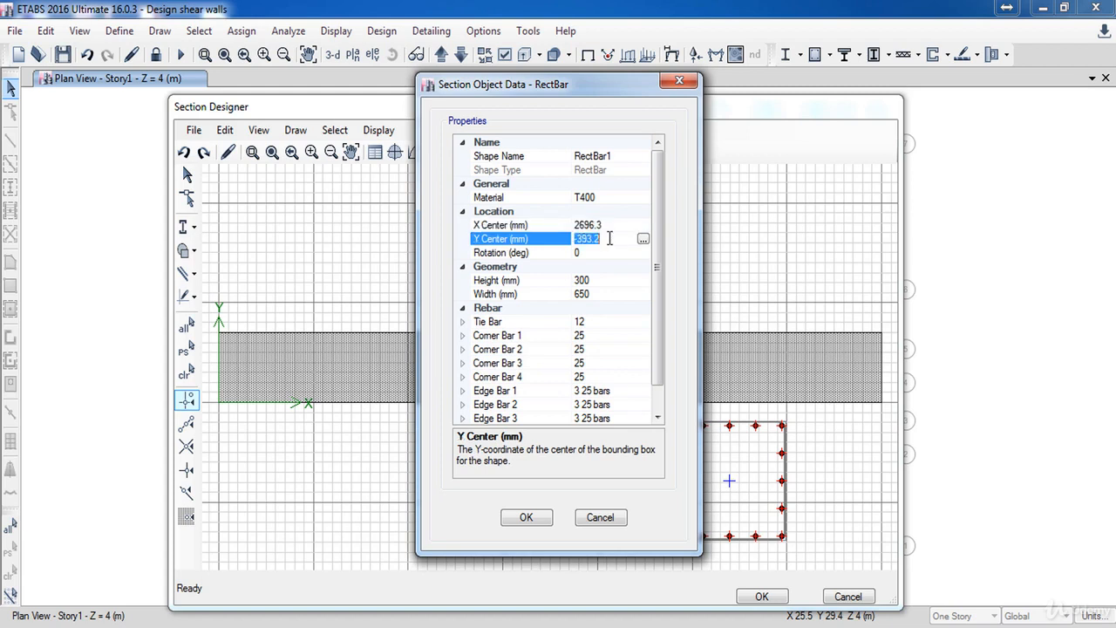
{"action": "type", "text": "350/2"}
{"action": "left_click", "coordinate": [613, 225]}
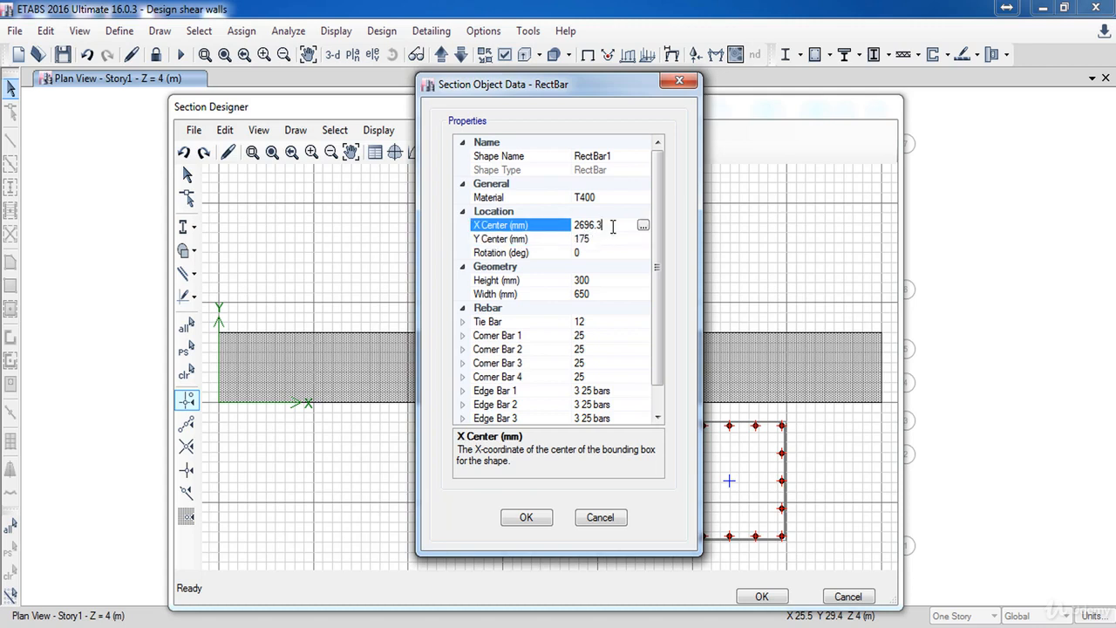
{"action": "double_click", "coordinate": [613, 226]}
{"action": "type", "text": "700/2"}
{"action": "left_click", "coordinate": [616, 240]}
{"action": "left_click", "coordinate": [521, 521]}
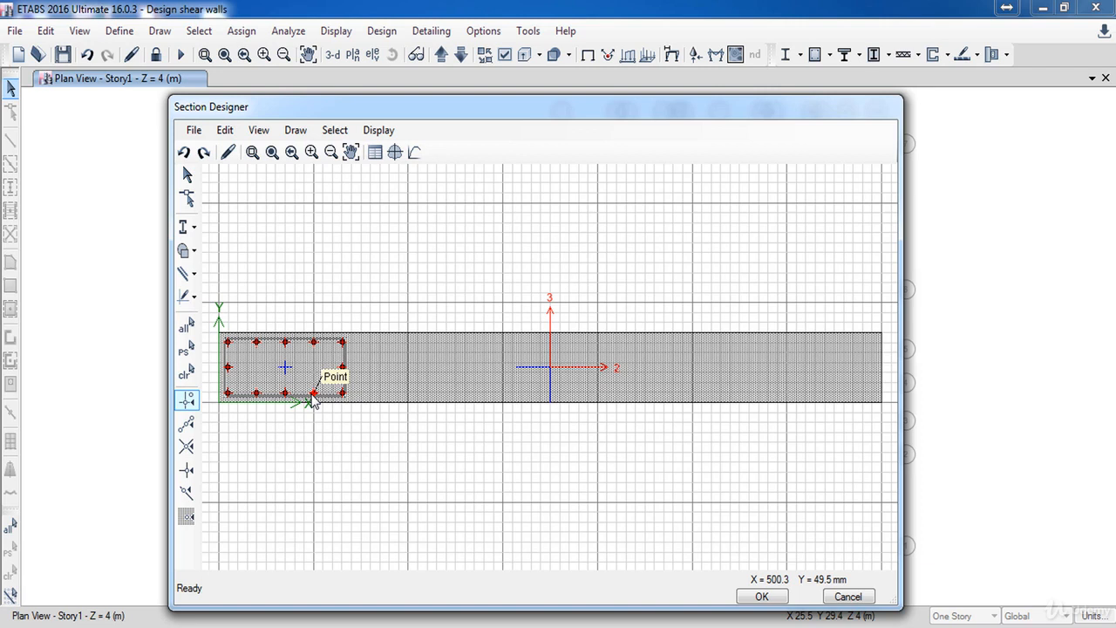
- Set the rebar rectangle's edge bar size to 18 and apply it to all edges
{"action": "left_click", "coordinate": [314, 401]}
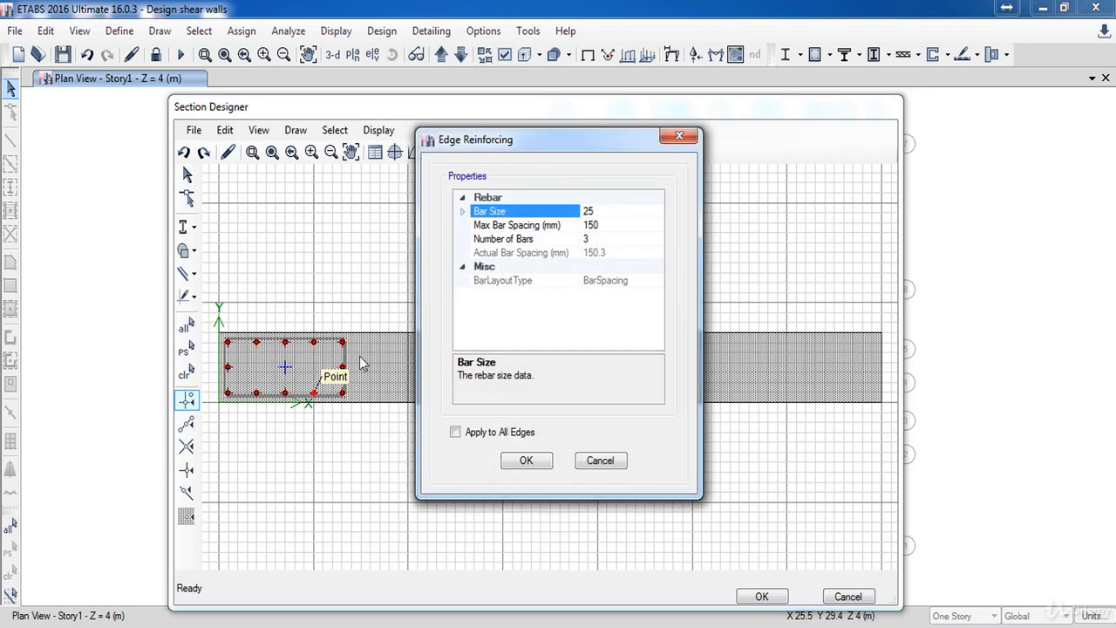
{"action": "left_click", "coordinate": [617, 210]}
{"action": "type", "text": "18"}
{"action": "left_click", "coordinate": [627, 224]}
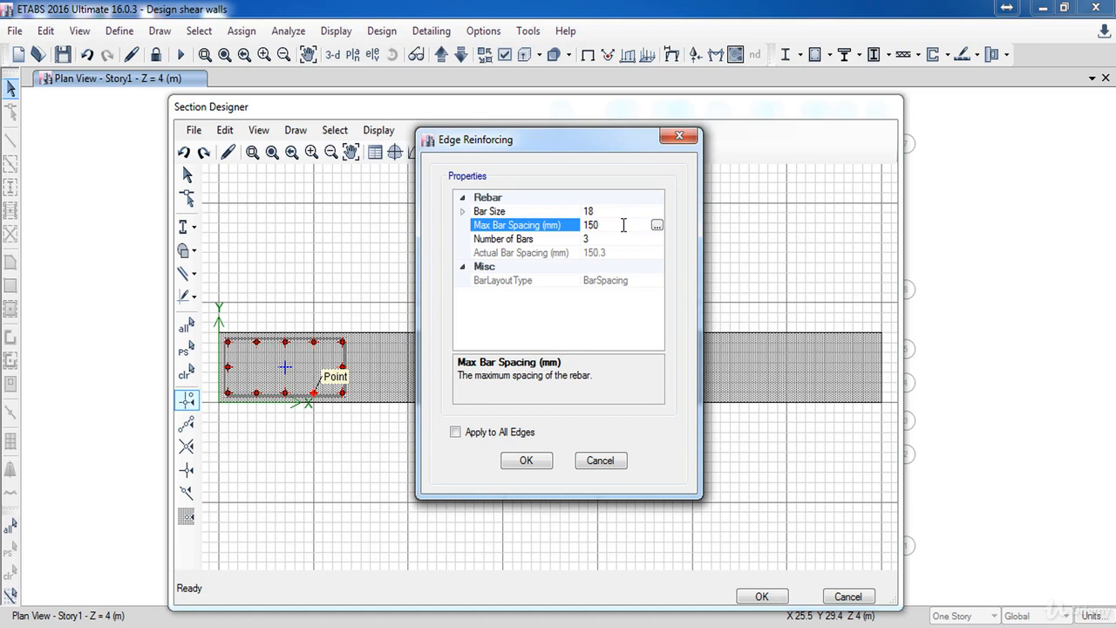
{"action": "left_click", "coordinate": [617, 242]}
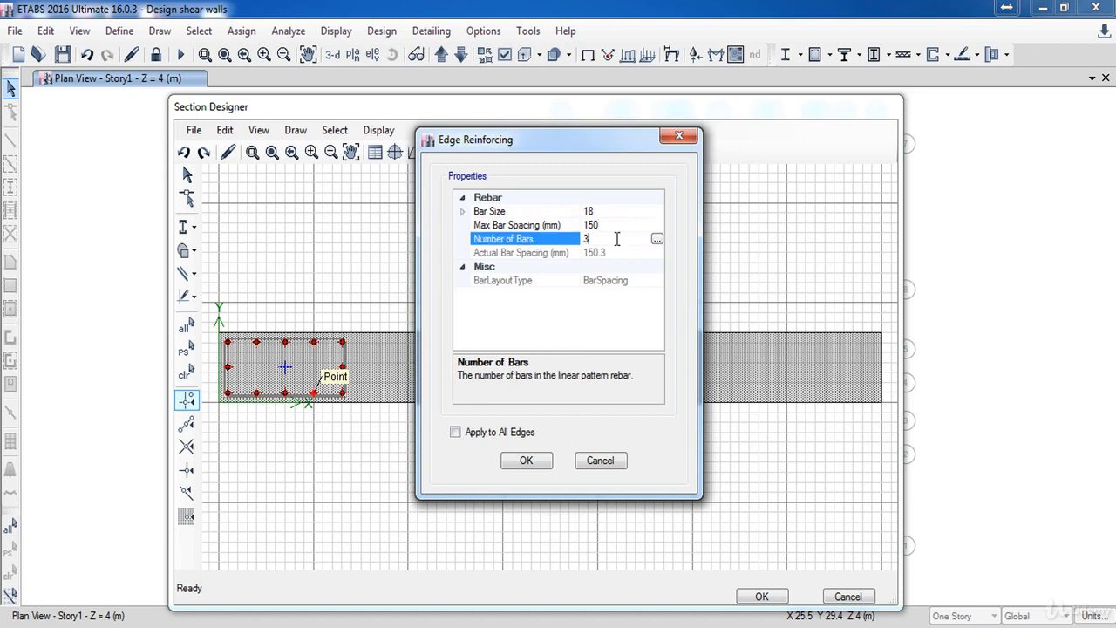
{"action": "left_click", "coordinate": [455, 432]}
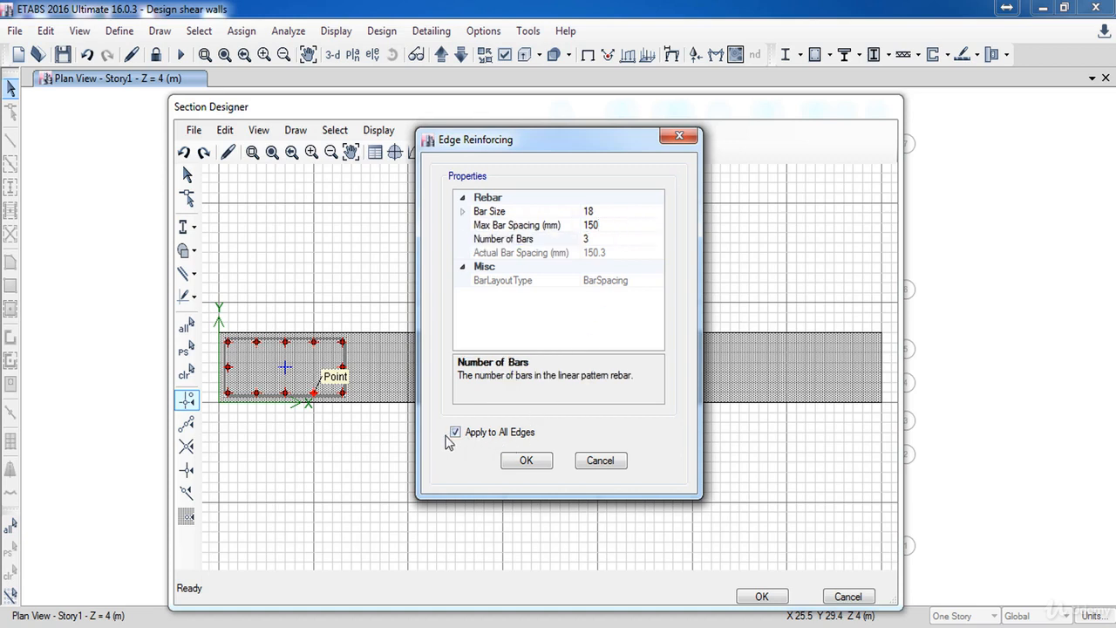
{"action": "left_click", "coordinate": [526, 460]}
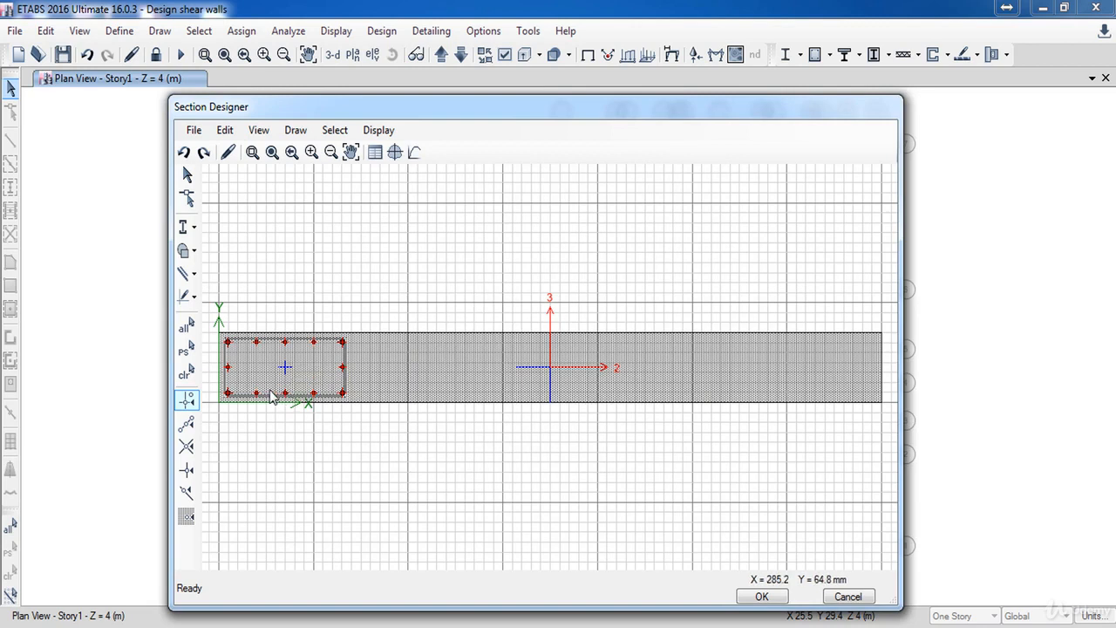
- Set the rebar rectangle's corner bar size to 18 and apply it to all corners
{"action": "right_click", "coordinate": [342, 395]}
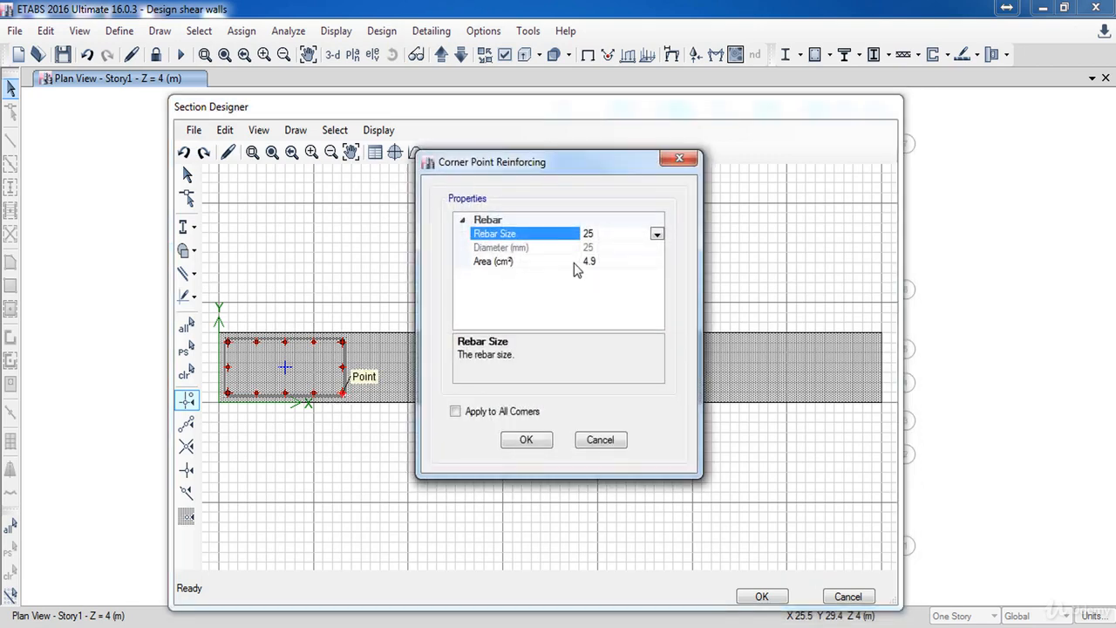
{"action": "left_click", "coordinate": [657, 233]}
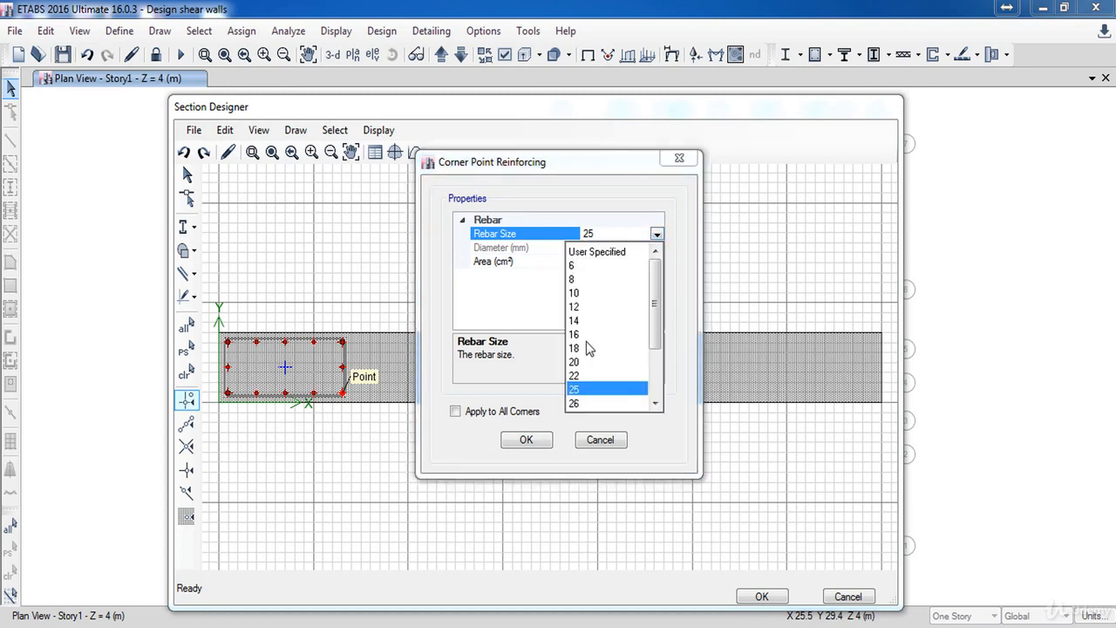
{"action": "left_click", "coordinate": [645, 356]}
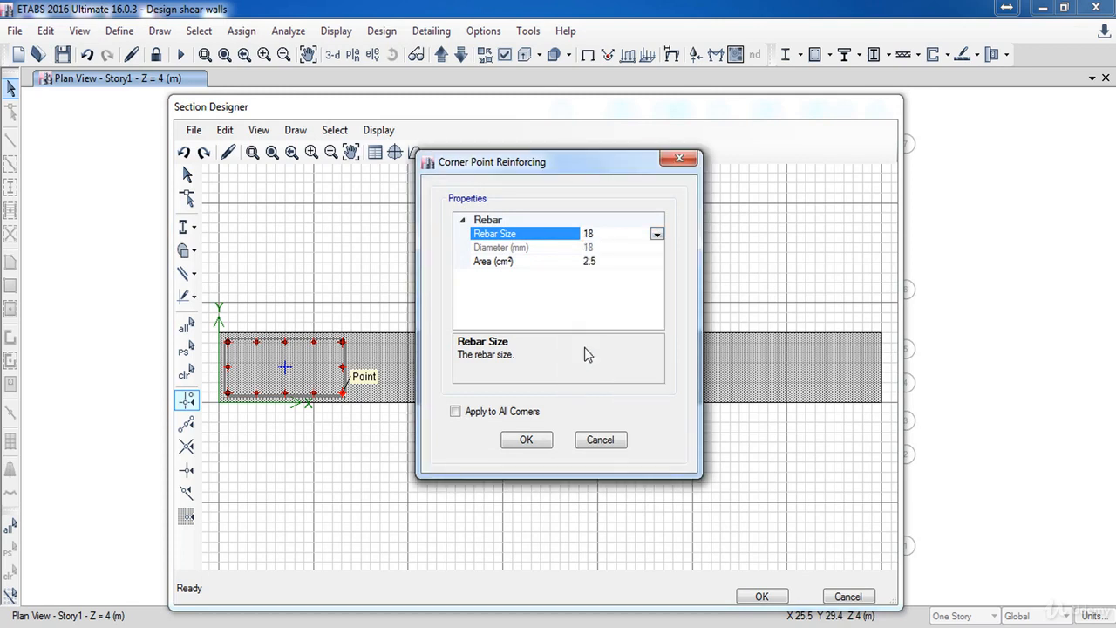
{"action": "left_click", "coordinate": [455, 411]}
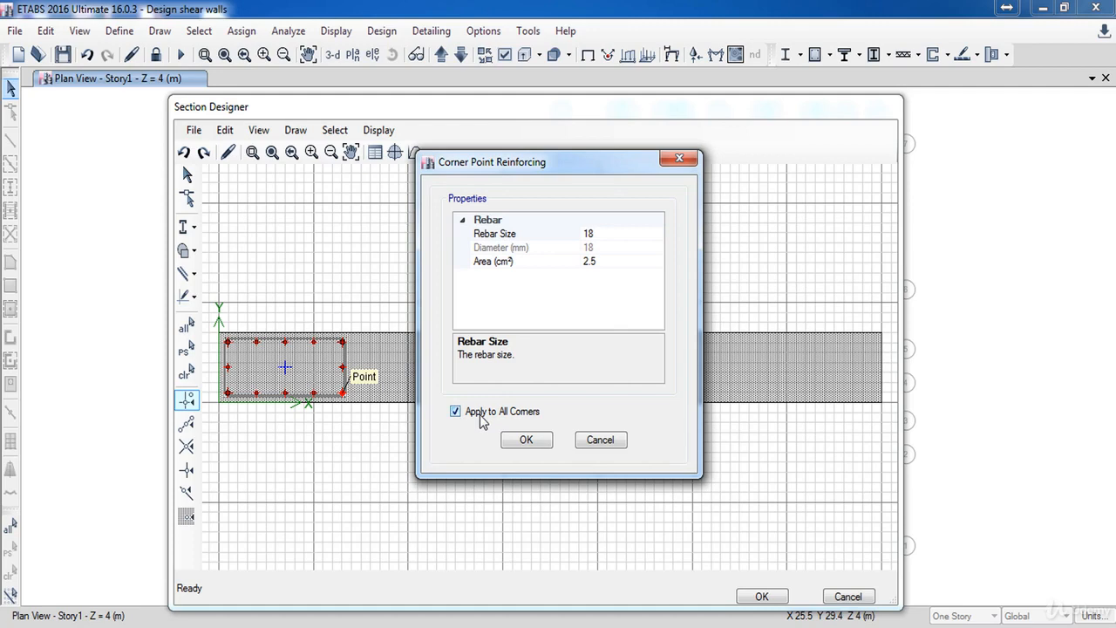
{"action": "left_click", "coordinate": [522, 441]}
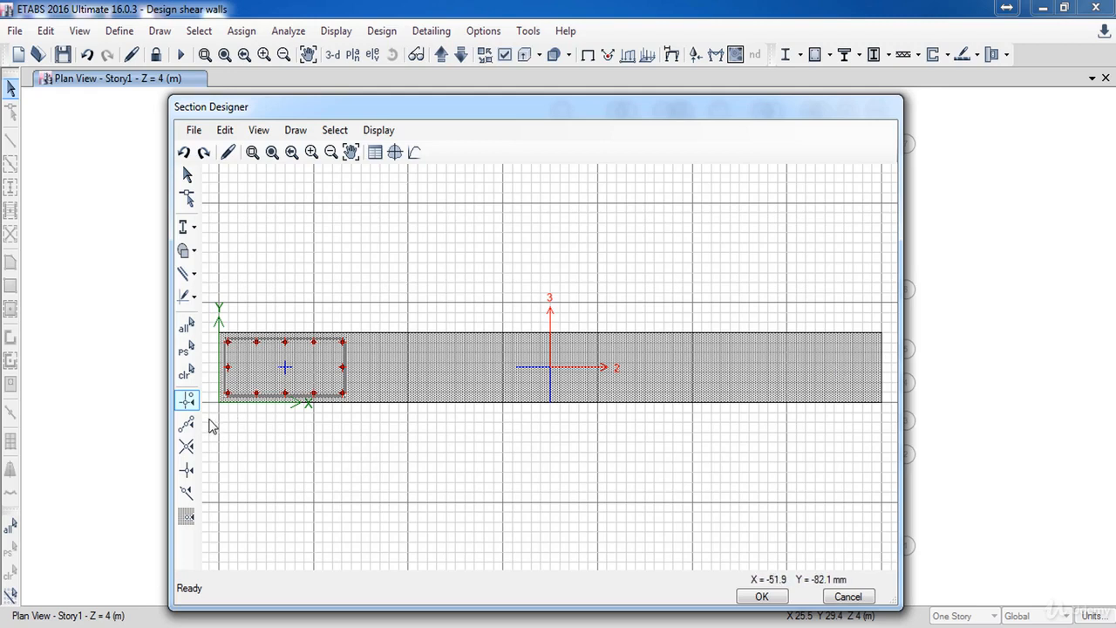
- Replicate the end rebar rectangle by mirroring it about the general line at X = 3500/2 (1750 mm), keeping the original
{"action": "left_click_drag", "start_coordinate": [212, 421], "coordinate": [374, 306]}
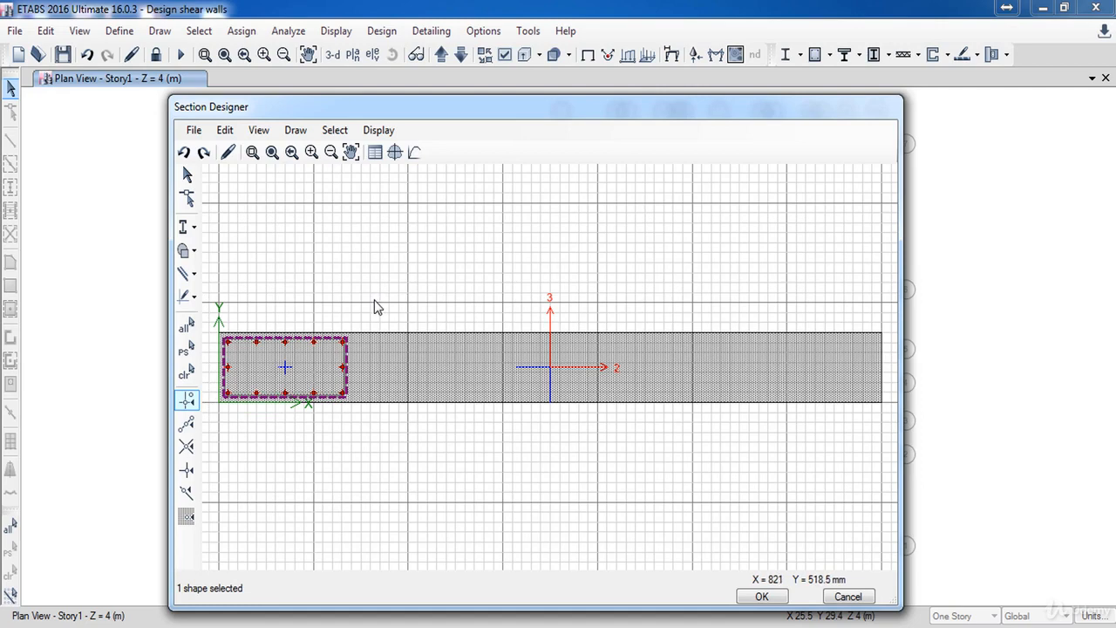
{"action": "left_click", "coordinate": [225, 131]}
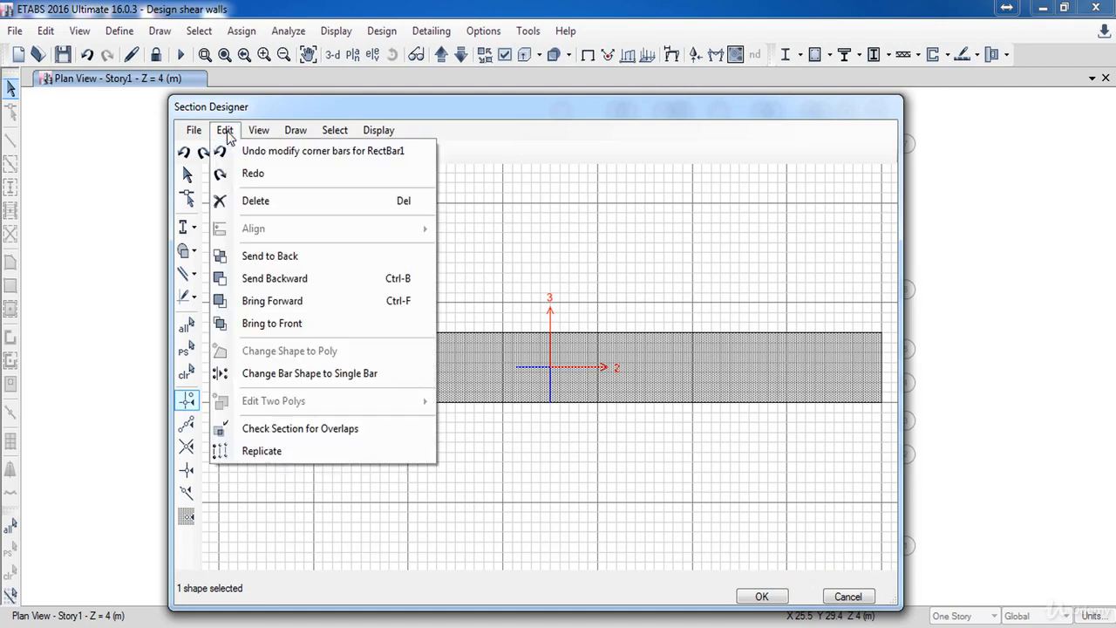
{"action": "left_click", "coordinate": [255, 451]}
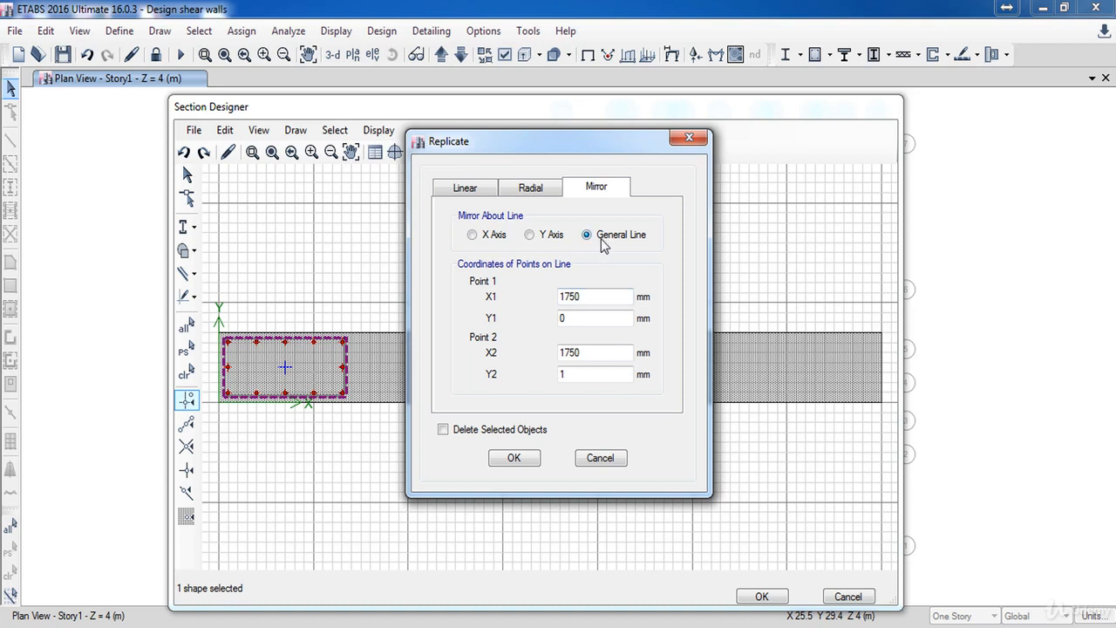
{"action": "double_click", "coordinate": [589, 300]}
{"action": "type", "text": "3500/2"}
{"action": "left_click", "coordinate": [592, 352]}
{"action": "left_click", "coordinate": [515, 459]}
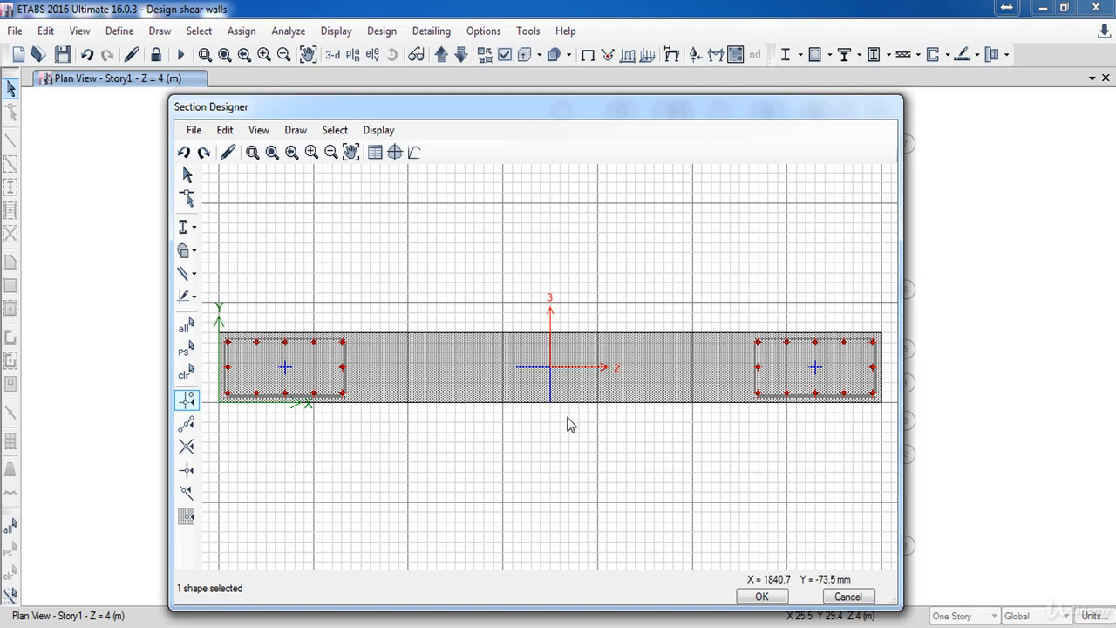
- Draw another rectangular rebar shape below the middle of the wall and set its material to T400
{"action": "left_click", "coordinate": [297, 138]}
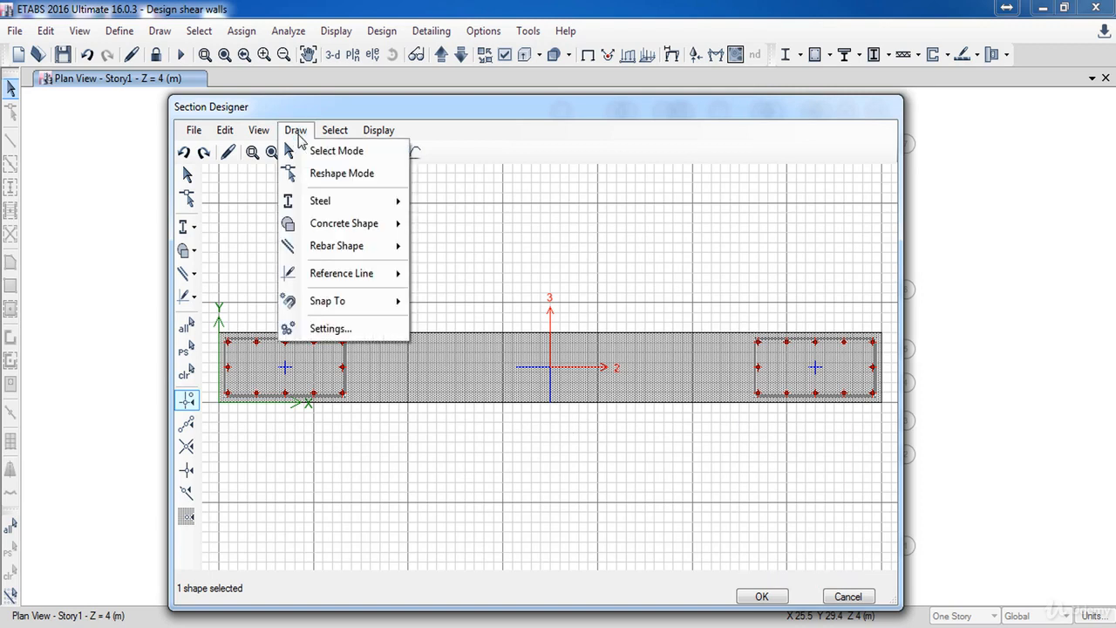
{"action": "mouse_move", "coordinate": [316, 250]}
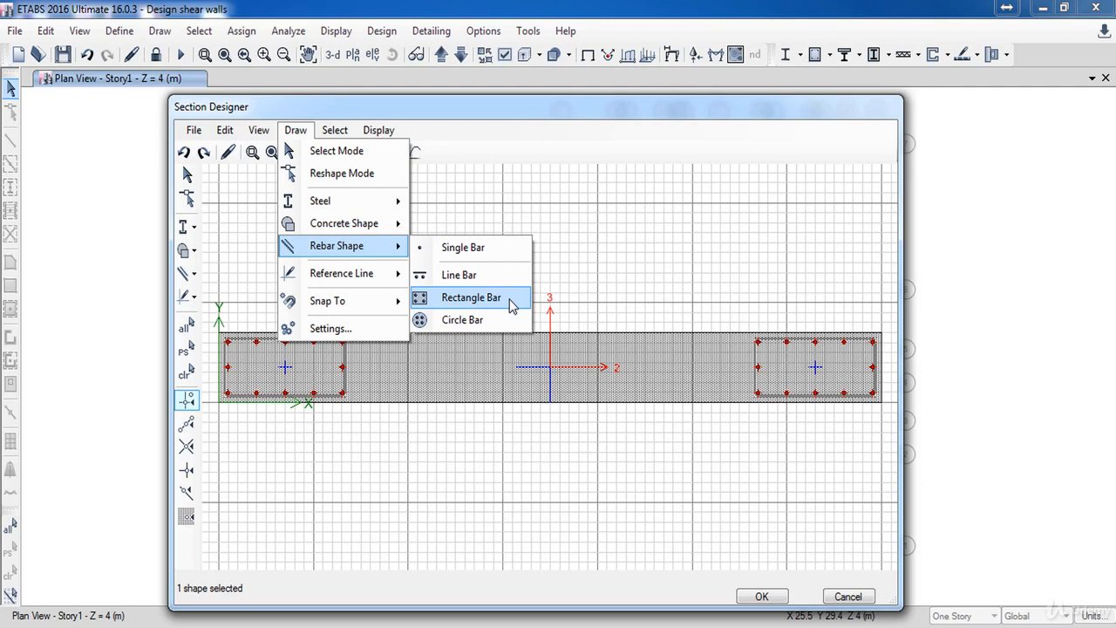
{"action": "left_click", "coordinate": [512, 305]}
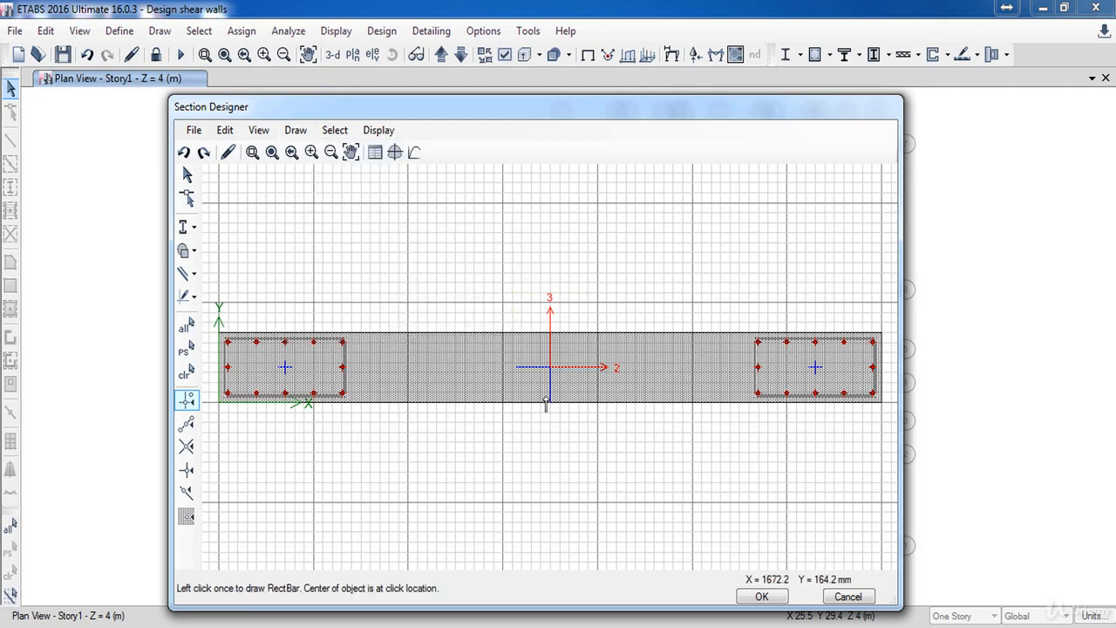
{"action": "left_click", "coordinate": [563, 499]}
{"action": "right_click", "coordinate": [576, 495]}
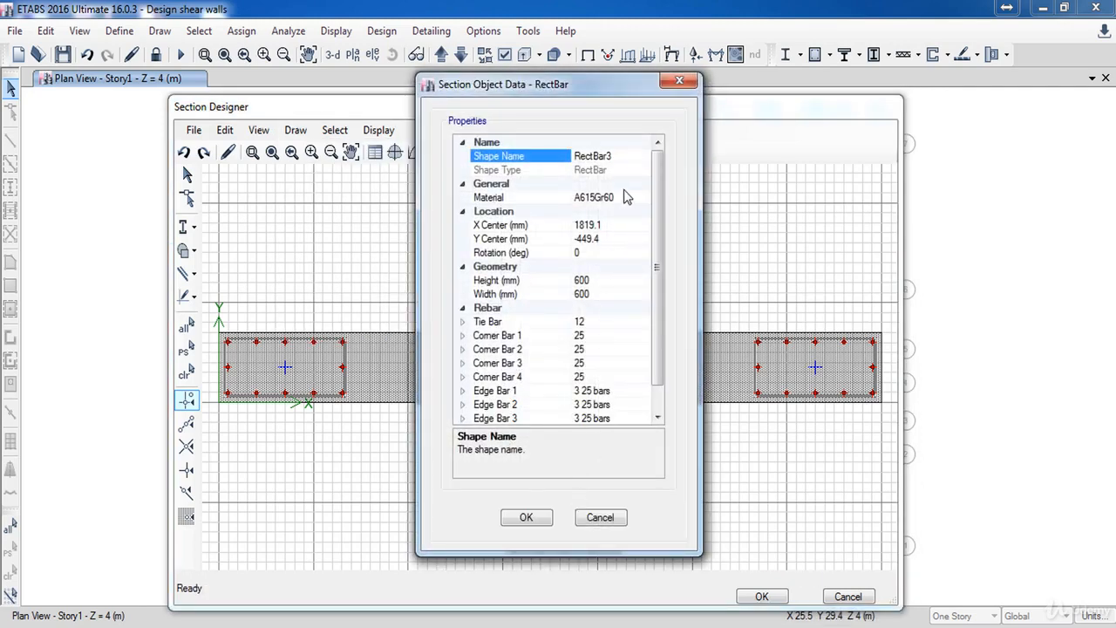
{"action": "left_click", "coordinate": [641, 198]}
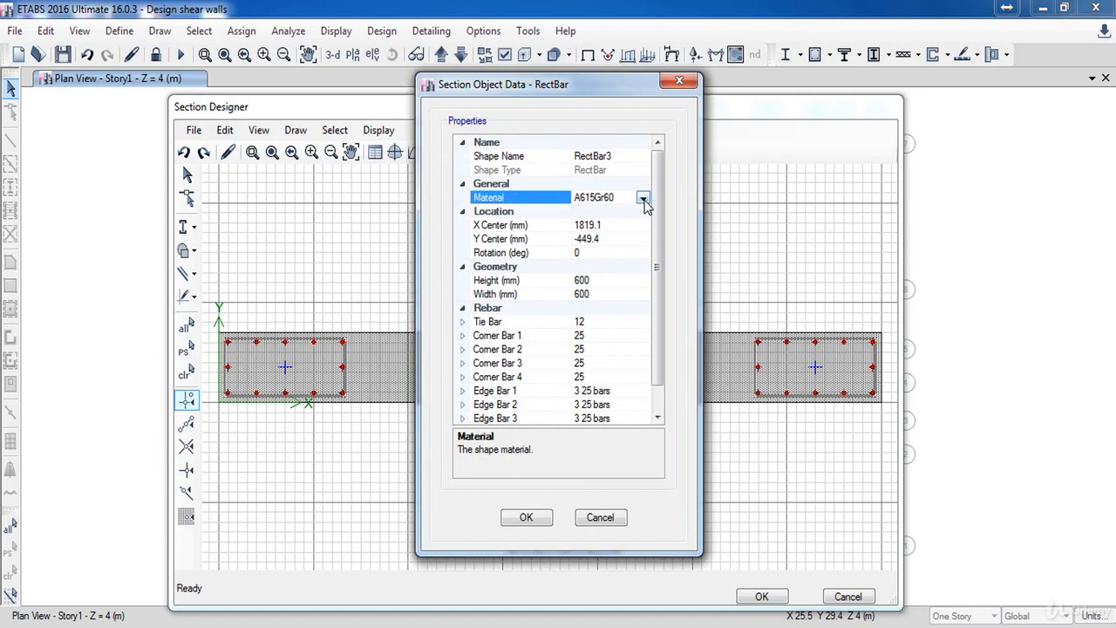
{"action": "left_click", "coordinate": [643, 199]}
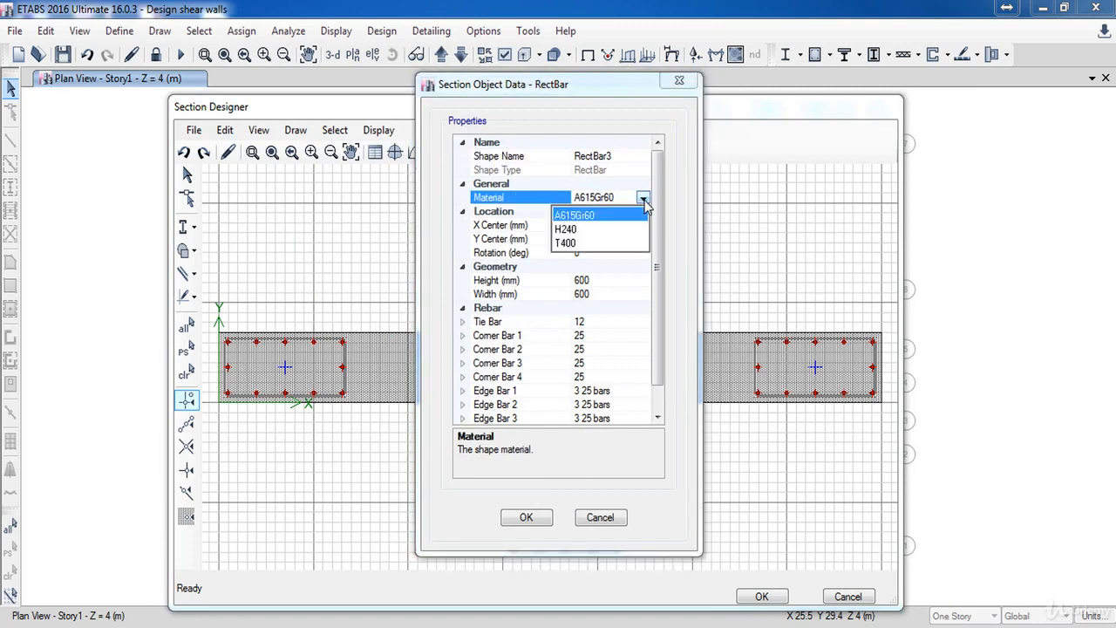
{"action": "left_click", "coordinate": [567, 244]}
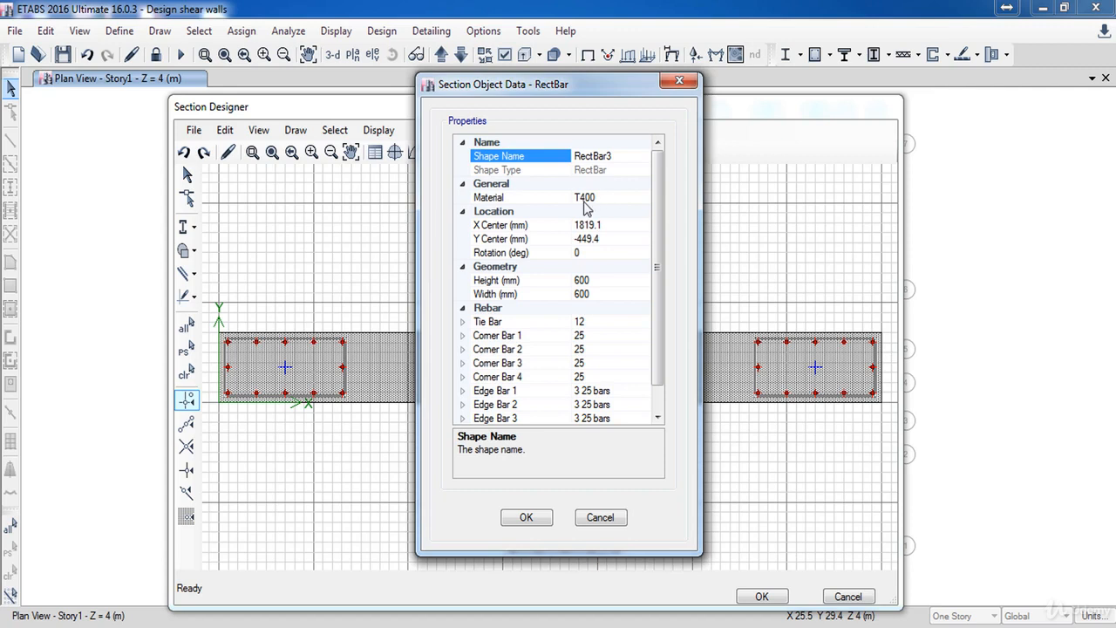
- Set the new rebar rectangle's height to 350-50 (300 mm) and its width to 3500-2*700-2*150+100 (1900 mm)
{"action": "left_click", "coordinate": [599, 280]}
{"action": "type", "text": "35"}
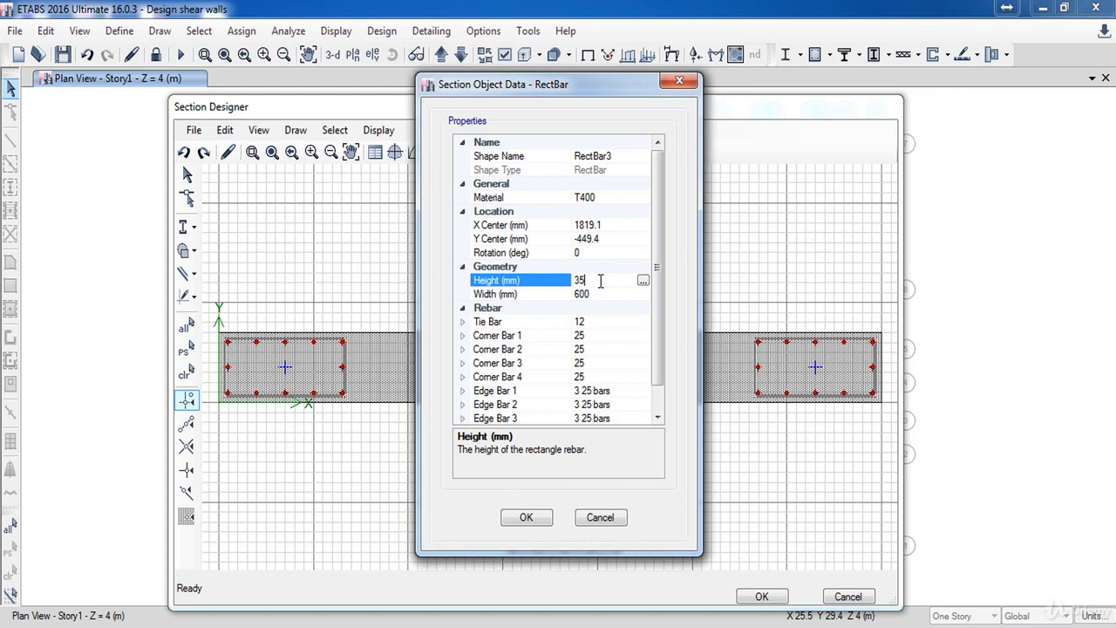
{"action": "type", "text": "0-50"}
{"action": "left_click", "coordinate": [600, 294]}
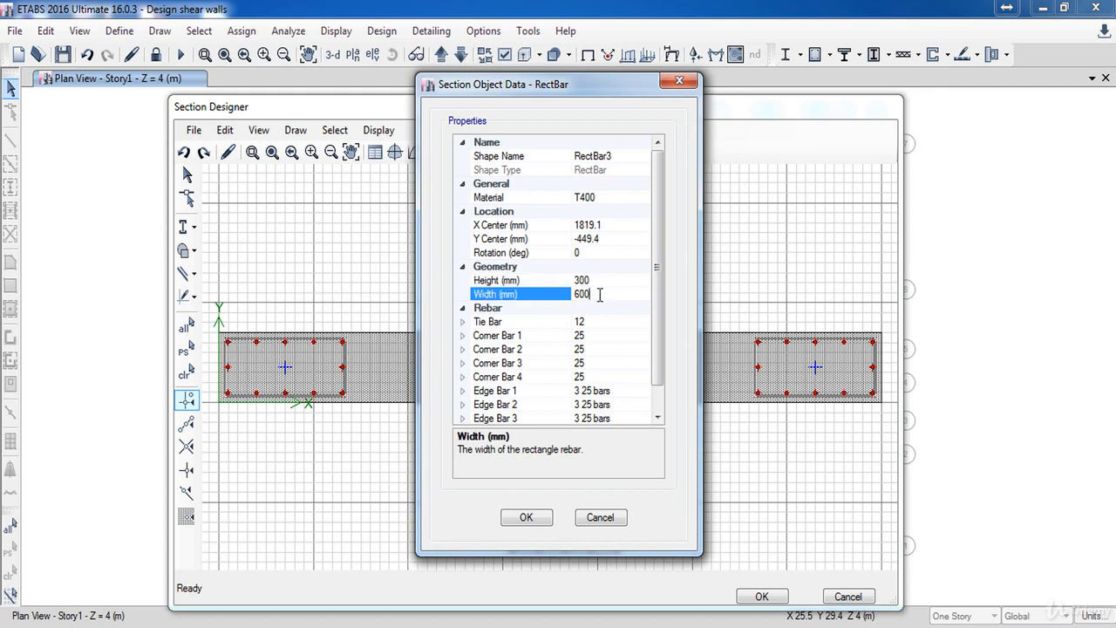
{"action": "type", "text": "3500"}
{"action": "type", "text": "-2*70"}
{"action": "type", "text": "0-2*1"}
{"action": "type", "text": "5"}
{"action": "type", "text": "0+100"}
- Centre the new rebar rectangle in the wall with X Center 3500/2 and Y Center 350/2 mm, and apply the properties
{"action": "left_click", "coordinate": [608, 227]}
{"action": "double_click", "coordinate": [608, 226]}
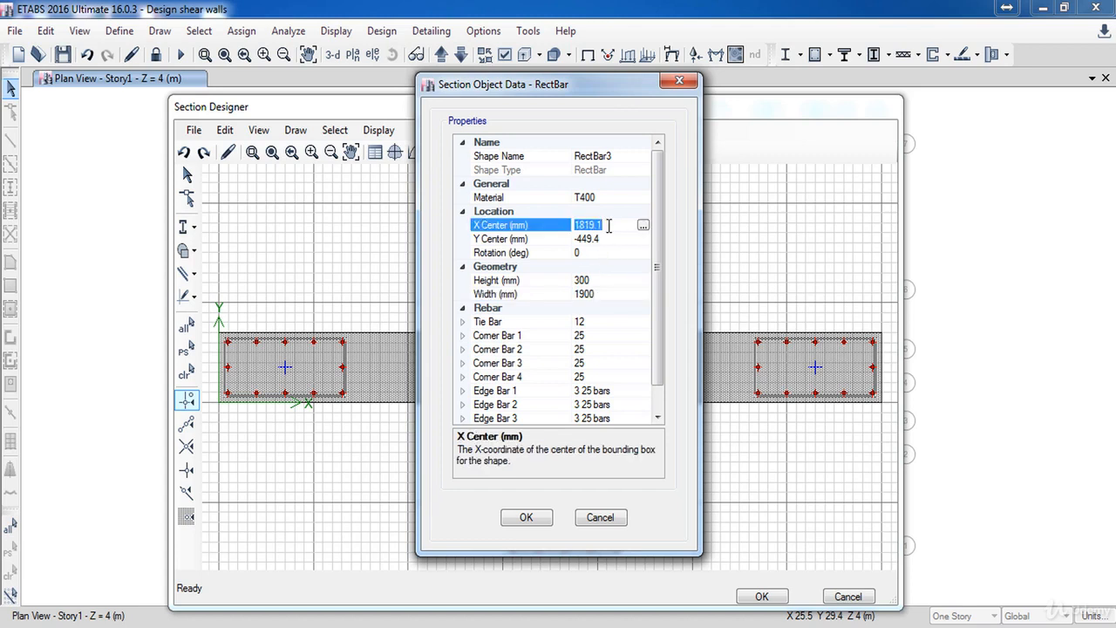
{"action": "type", "text": "3500/2"}
{"action": "left_click", "coordinate": [615, 238]}
{"action": "double_click", "coordinate": [615, 238]}
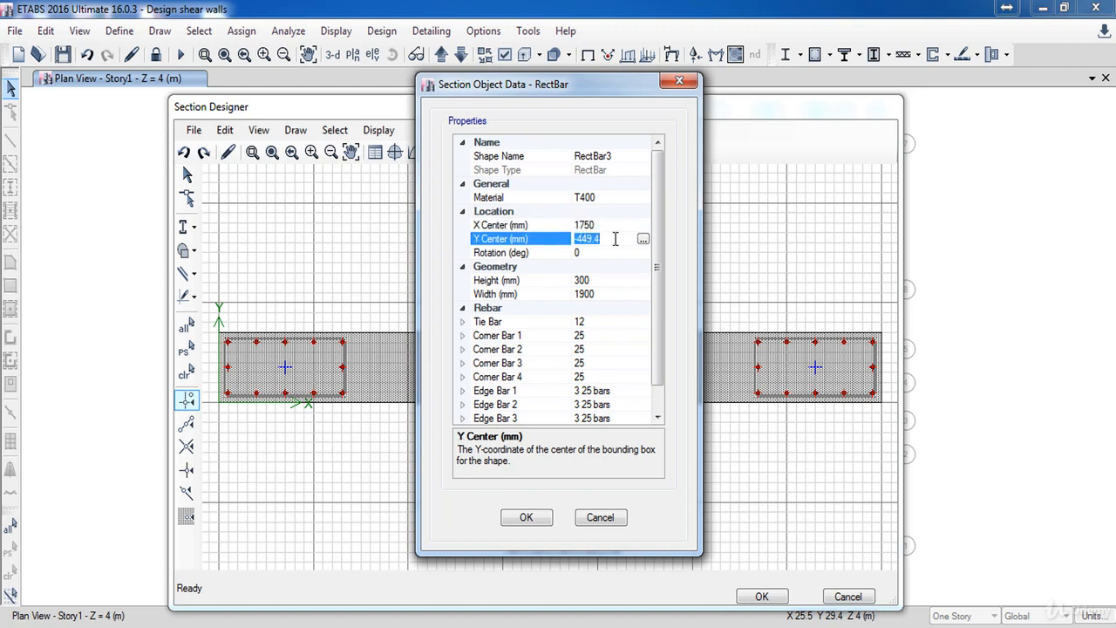
{"action": "type", "text": "350/2"}
{"action": "left_click", "coordinate": [605, 405]}
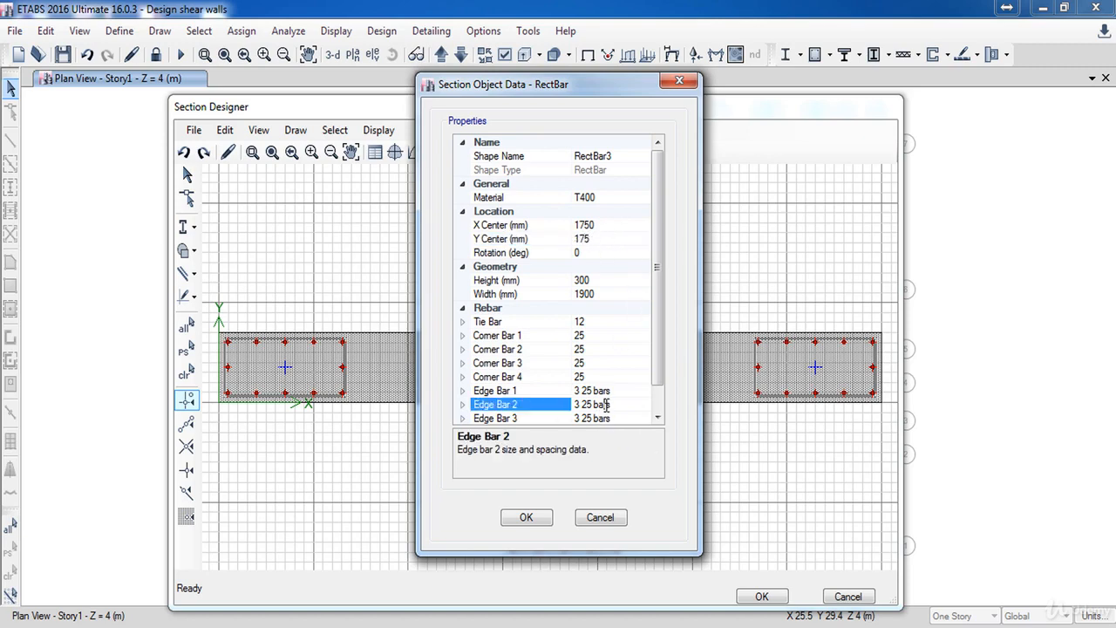
{"action": "left_click", "coordinate": [529, 520]}
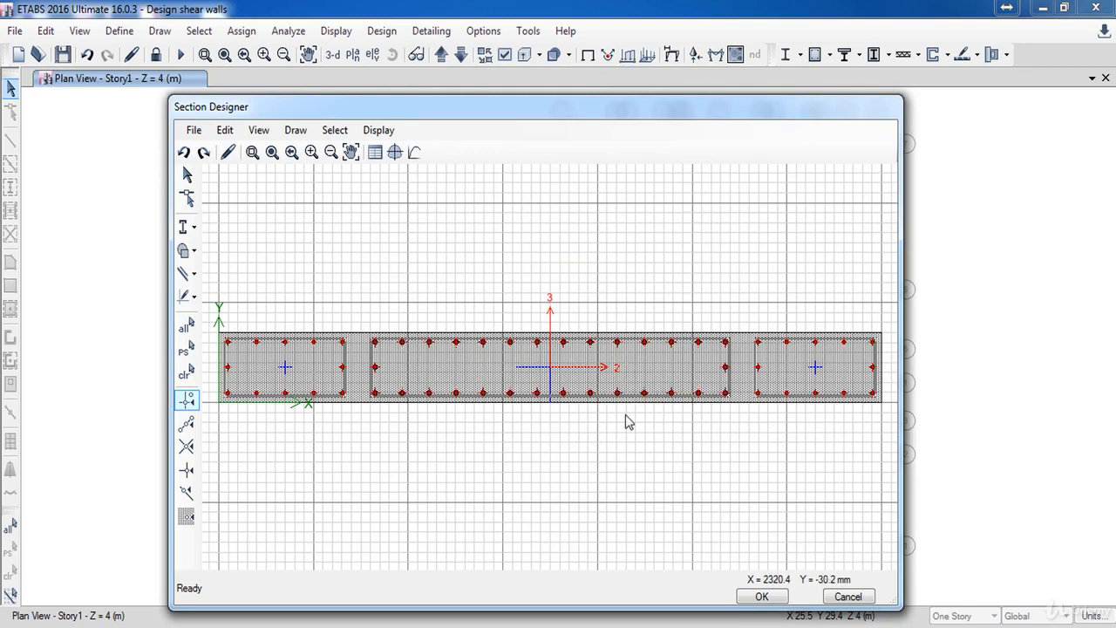
- Set the middle rebar rectangle's edge bar size to 14 and apply it to all edges
{"action": "left_click", "coordinate": [563, 396]}
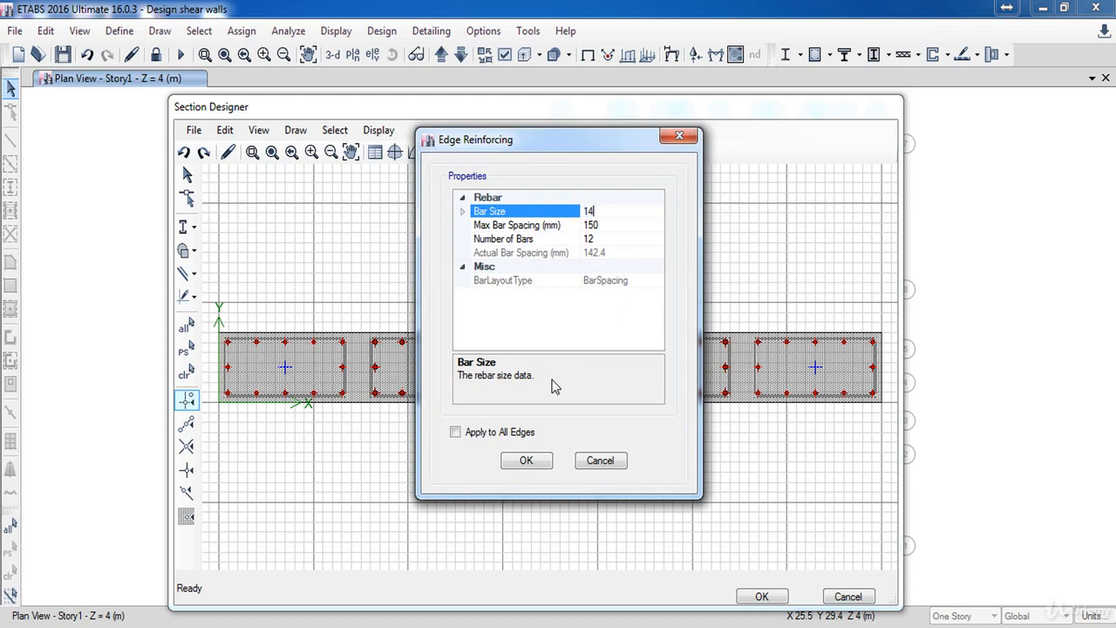
{"action": "left_click", "coordinate": [503, 433]}
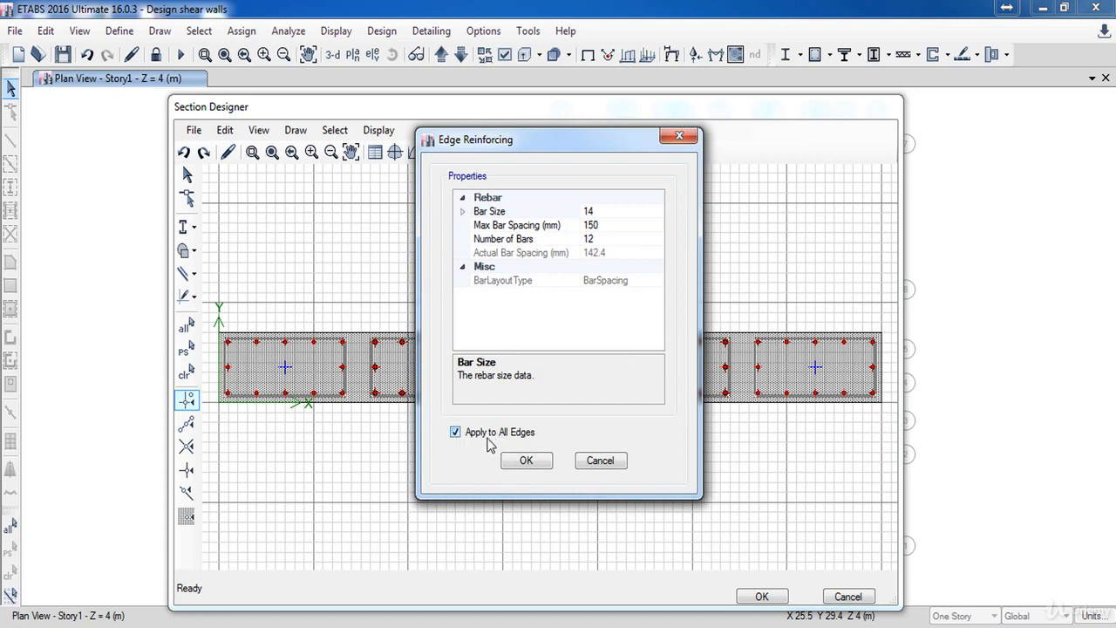
{"action": "left_click", "coordinate": [528, 462]}
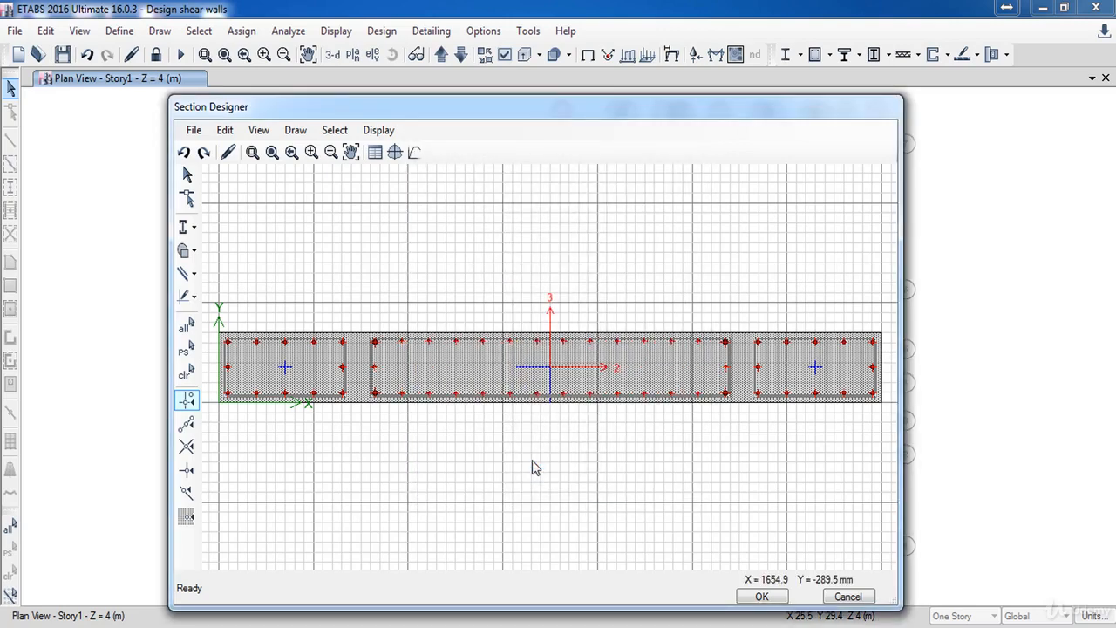
- Set the middle rebar rectangle's corner bar size to 14 and apply it to all corners
{"action": "right_click", "coordinate": [728, 344]}
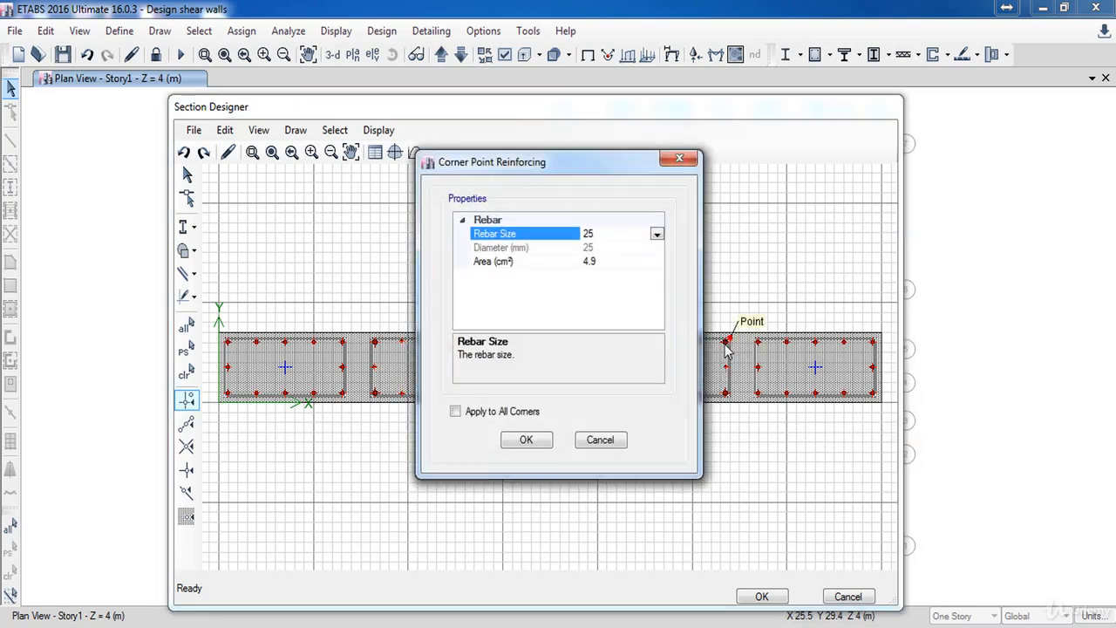
{"action": "left_click", "coordinate": [656, 233]}
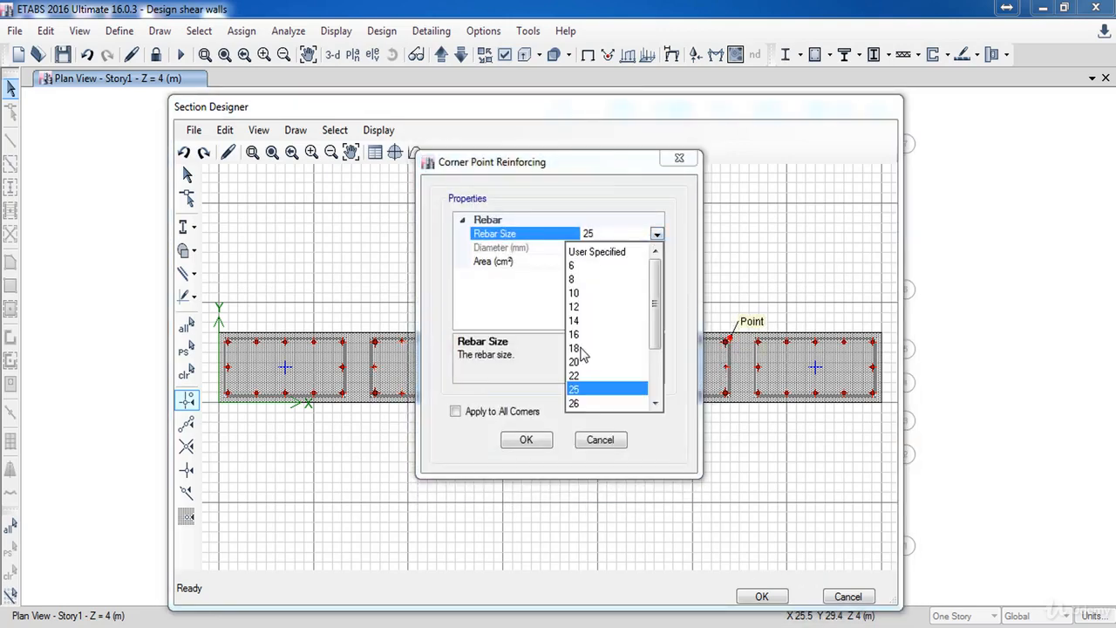
{"action": "left_click", "coordinate": [579, 320]}
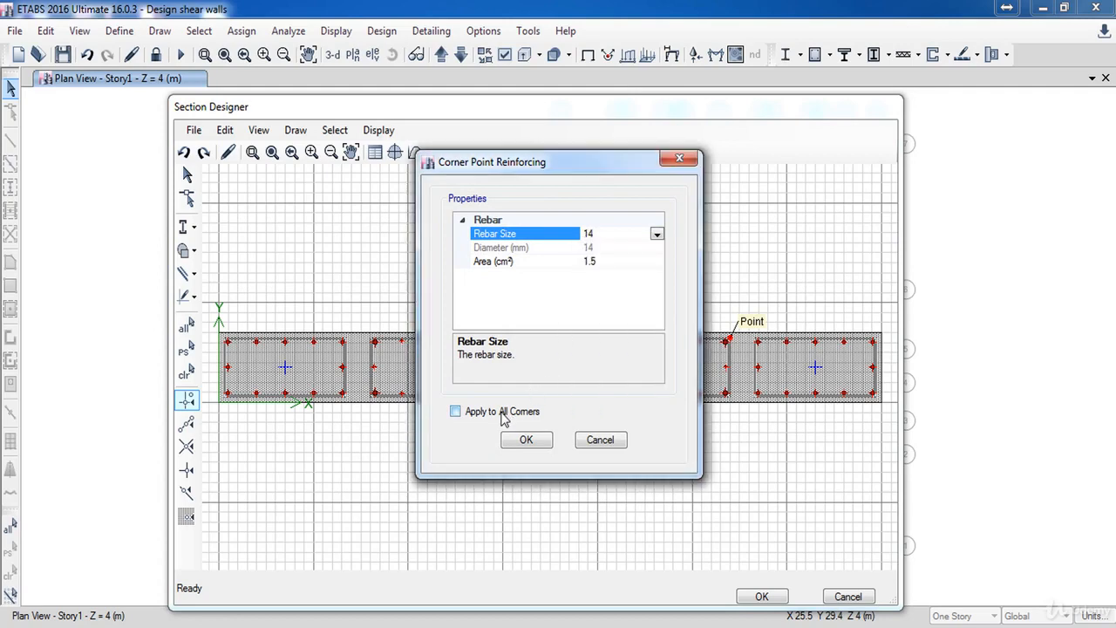
{"action": "left_click", "coordinate": [505, 414]}
{"action": "left_click", "coordinate": [530, 441]}
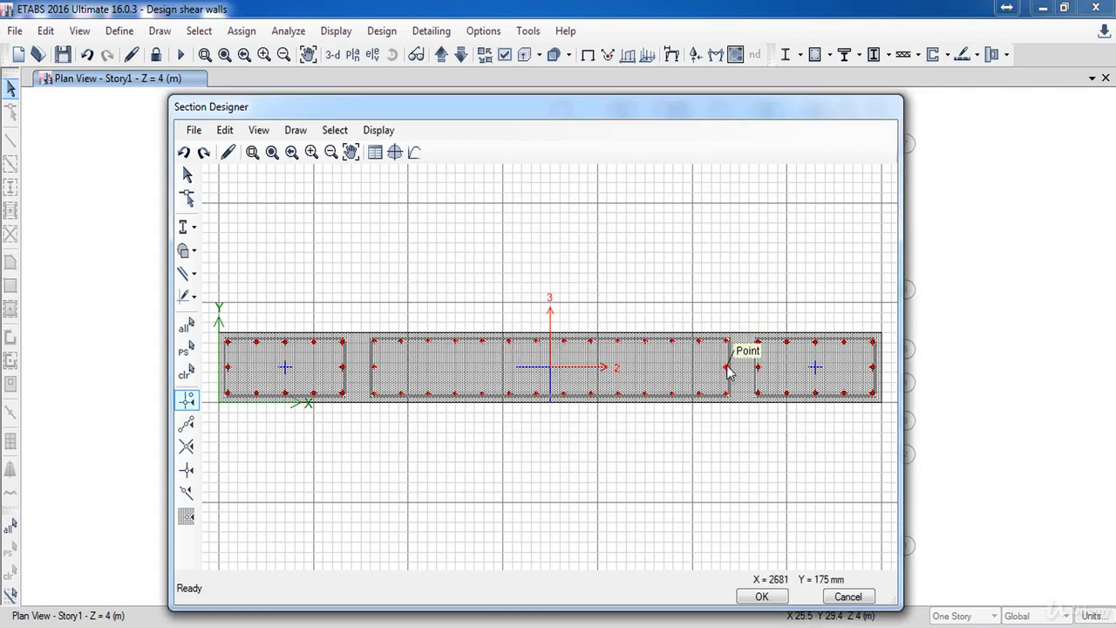
- Set the number of bars to 0 on both short edges of the middle rebar rectangle, and accept the finished pier section
{"action": "right_click", "coordinate": [375, 369]}
{"action": "left_click", "coordinate": [608, 238]}
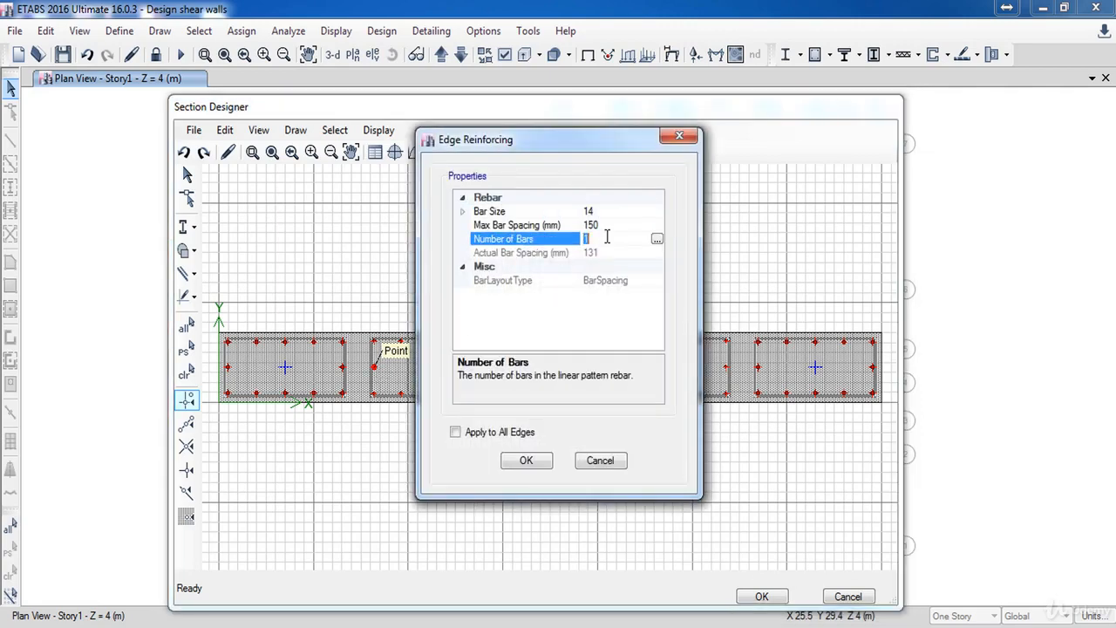
{"action": "type", "text": "0"}
{"action": "left_click", "coordinate": [527, 461]}
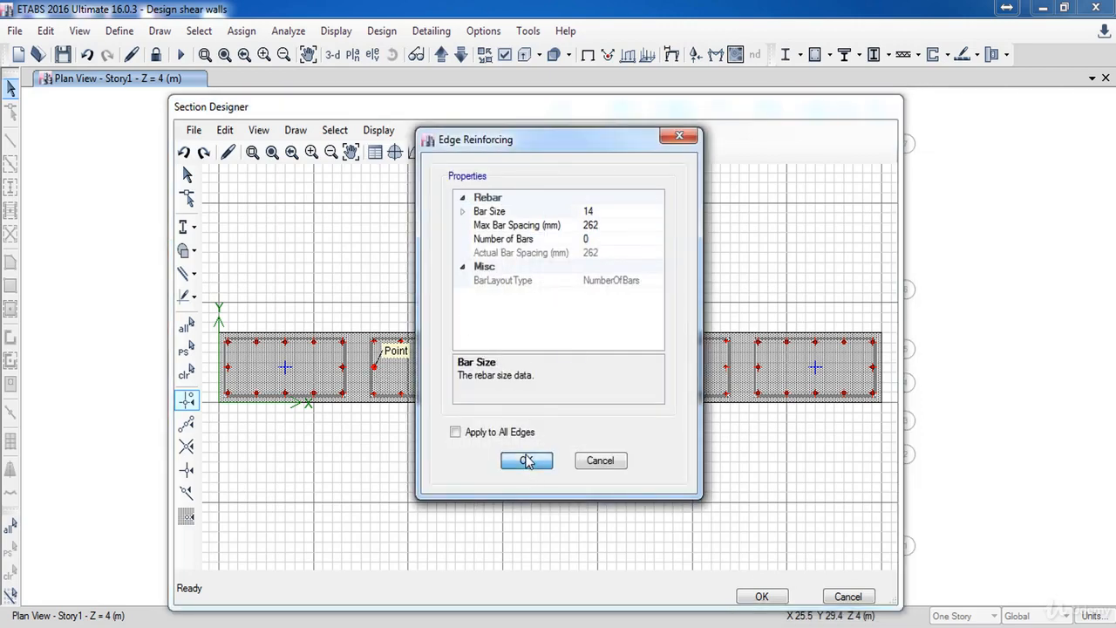
{"action": "right_click", "coordinate": [724, 371]}
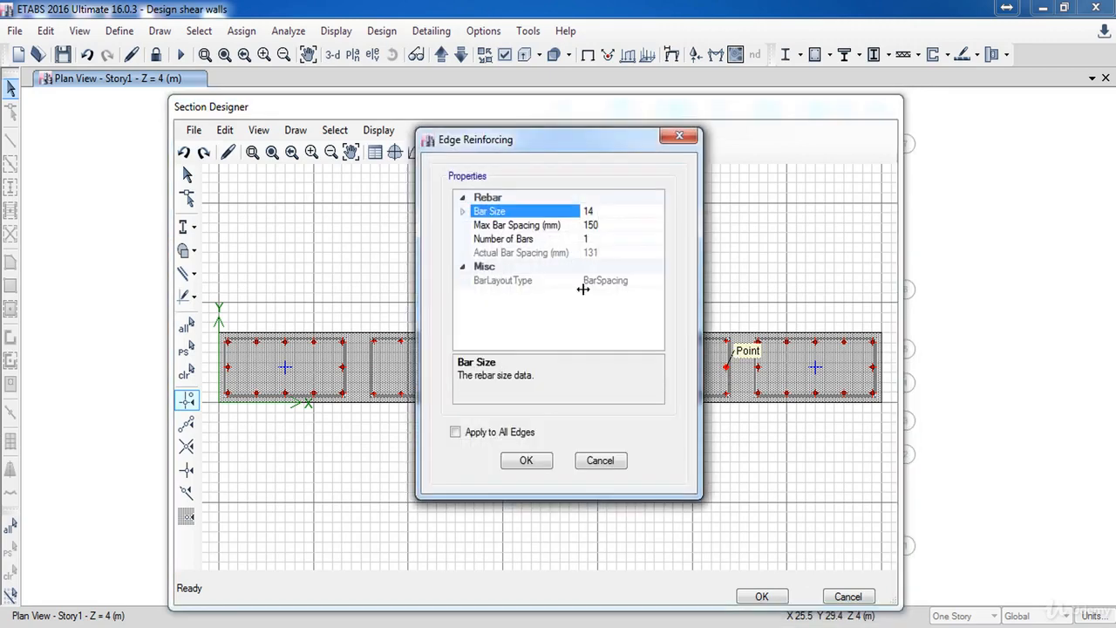
{"action": "left_click", "coordinate": [600, 239]}
{"action": "type", "text": "0"}
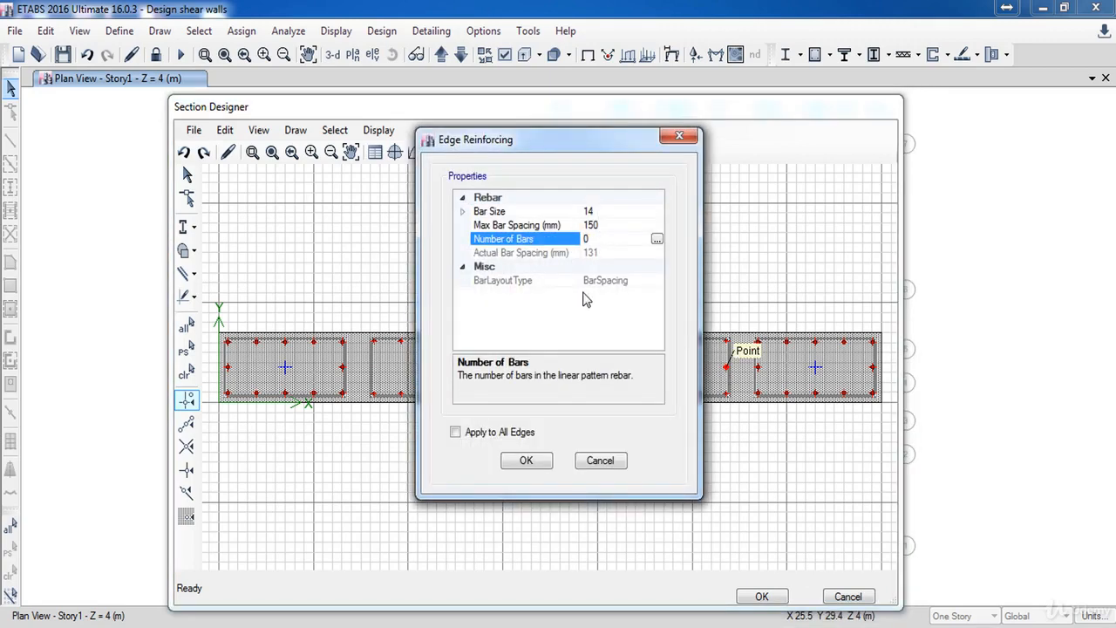
{"action": "left_click", "coordinate": [529, 462]}
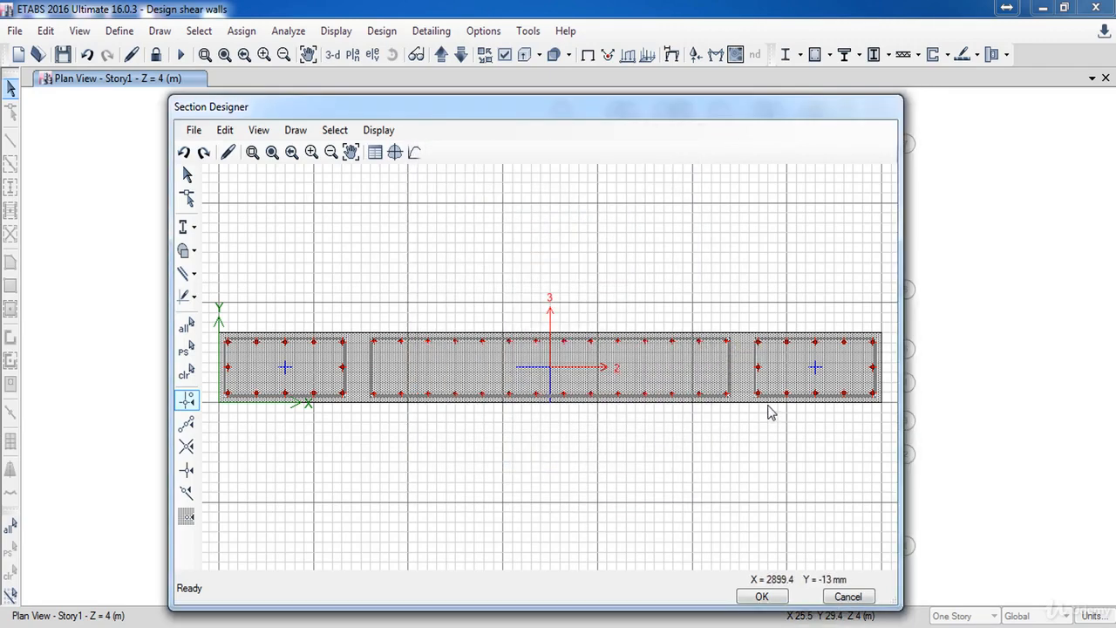
{"action": "left_click", "coordinate": [761, 596]}
{"action": "left_click", "coordinate": [518, 448]}
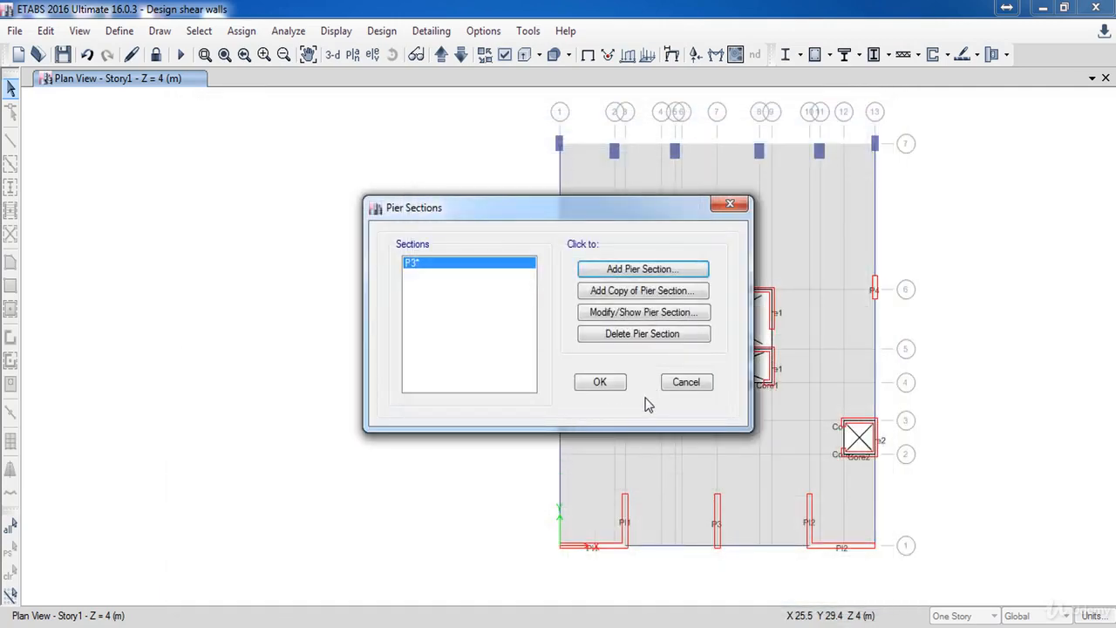
- Accept the pier section definitions and show the elevation view at the first-listed grid line 7
{"action": "left_click", "coordinate": [607, 384]}
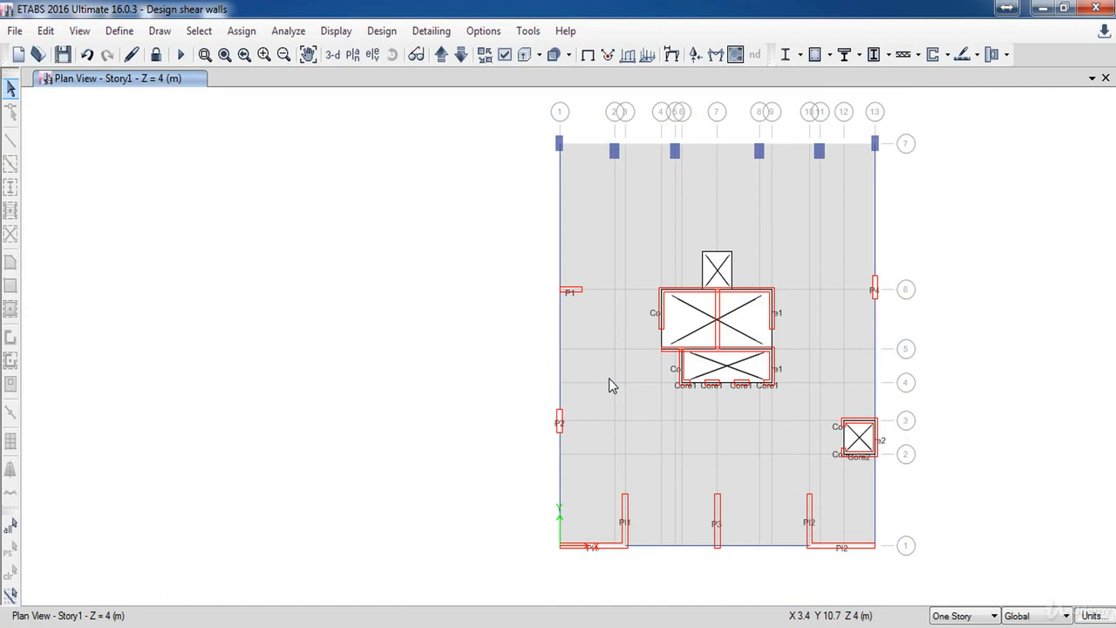
{"action": "left_click", "coordinate": [372, 54]}
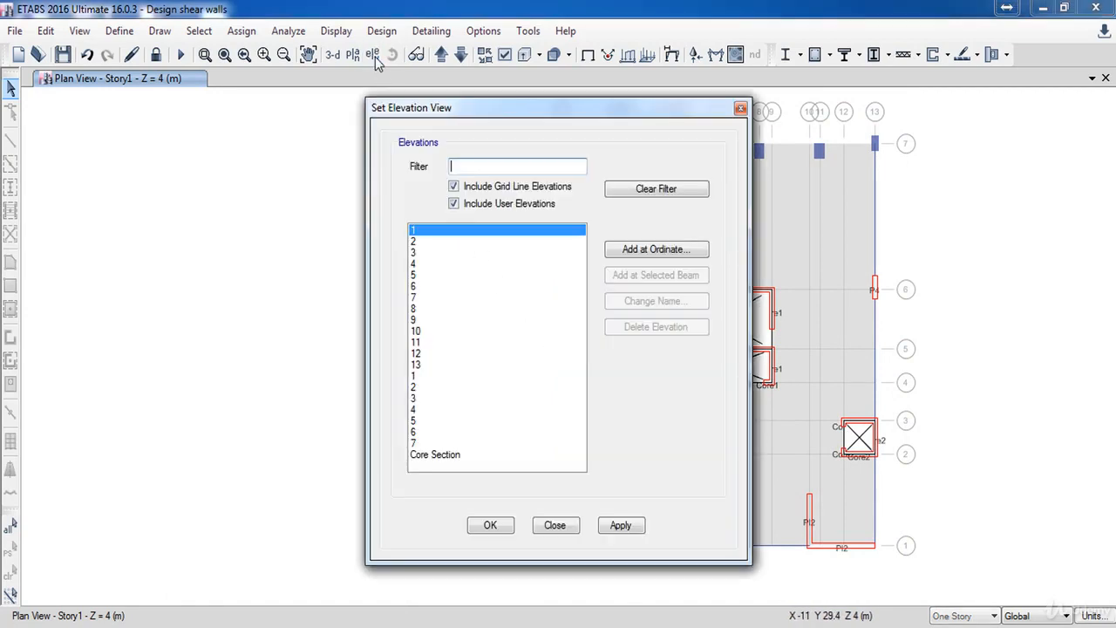
{"action": "left_click", "coordinate": [416, 297]}
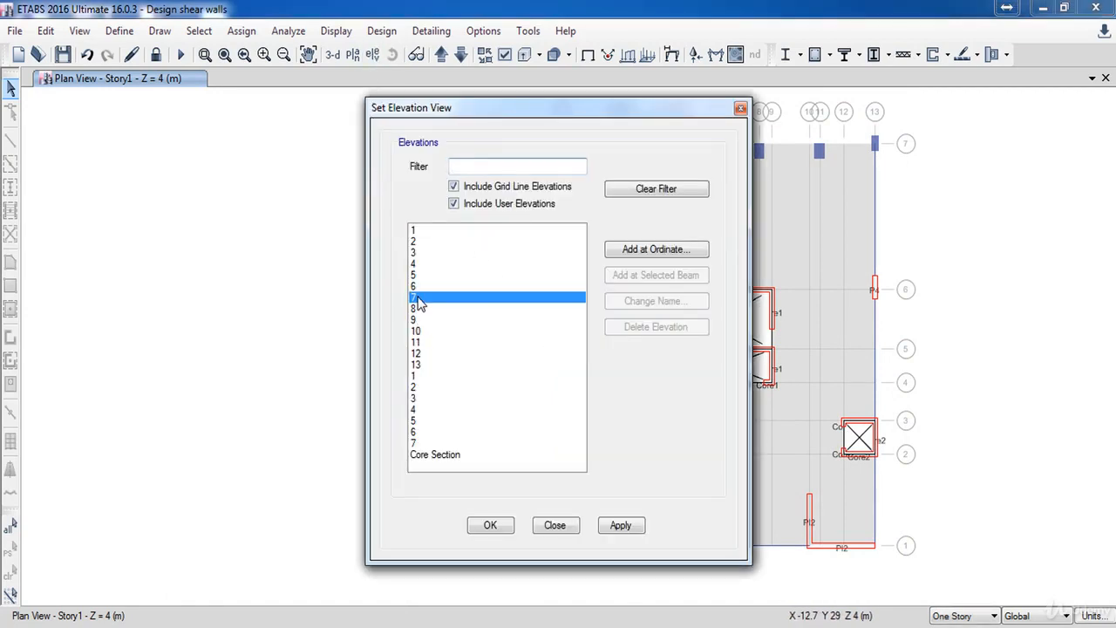
{"action": "left_click", "coordinate": [490, 525]}
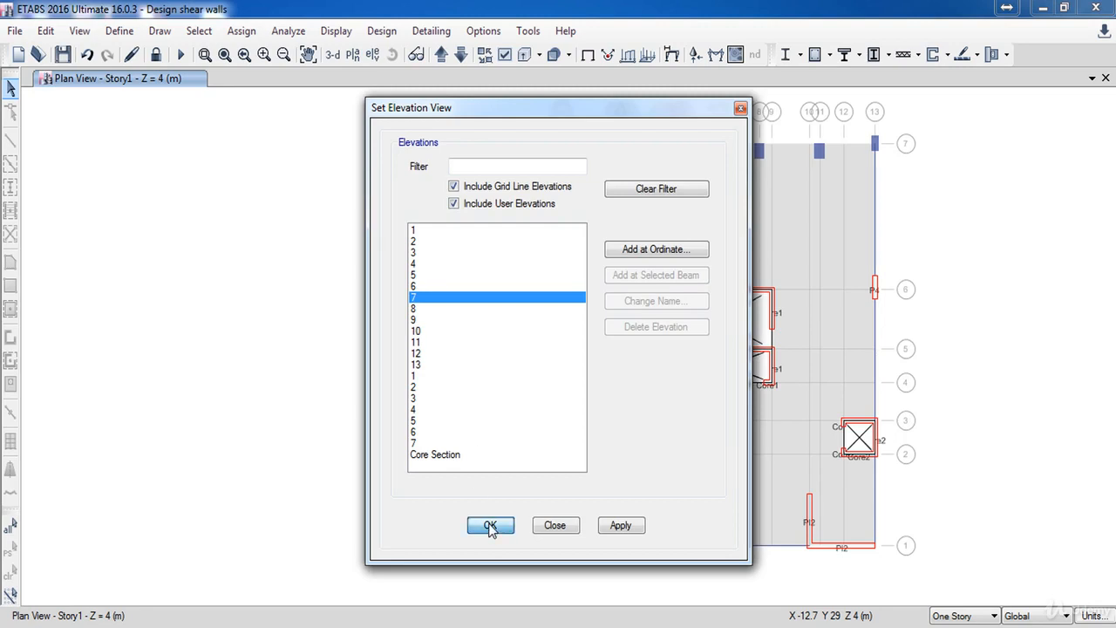
- Assign general reinforcing pier section P3* at bottom and top to the P3 wall panels from Base to Story7, with Reinforcement to be Checked
{"action": "scroll", "coordinate": [479, 593], "scroll_direction": "up", "scroll_amount": 2}
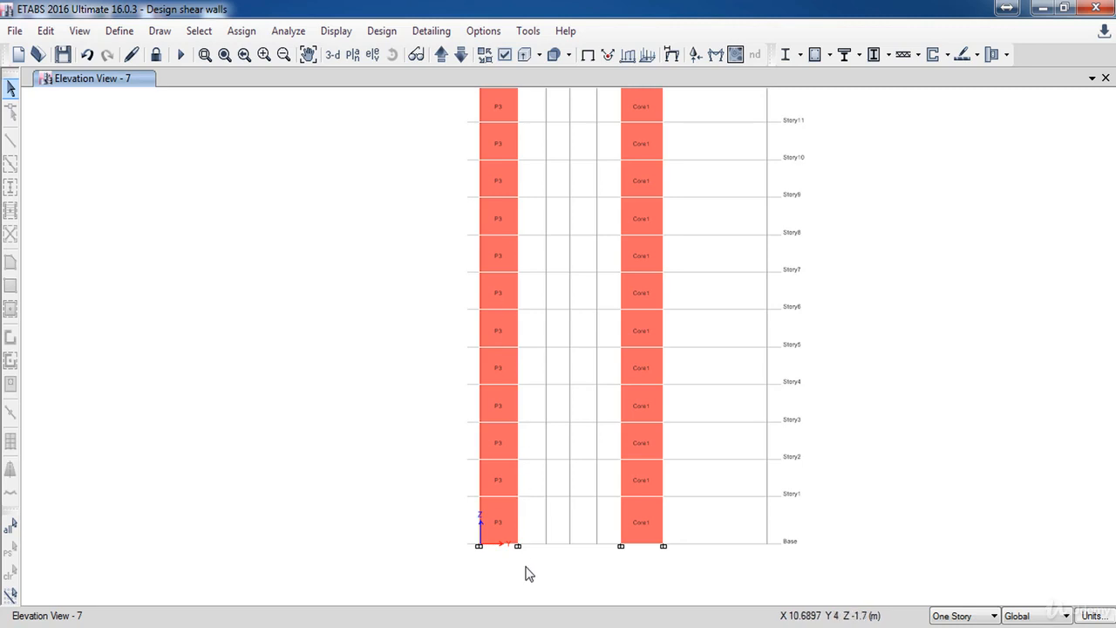
{"action": "left_click_drag", "start_coordinate": [530, 572], "coordinate": [439, 298]}
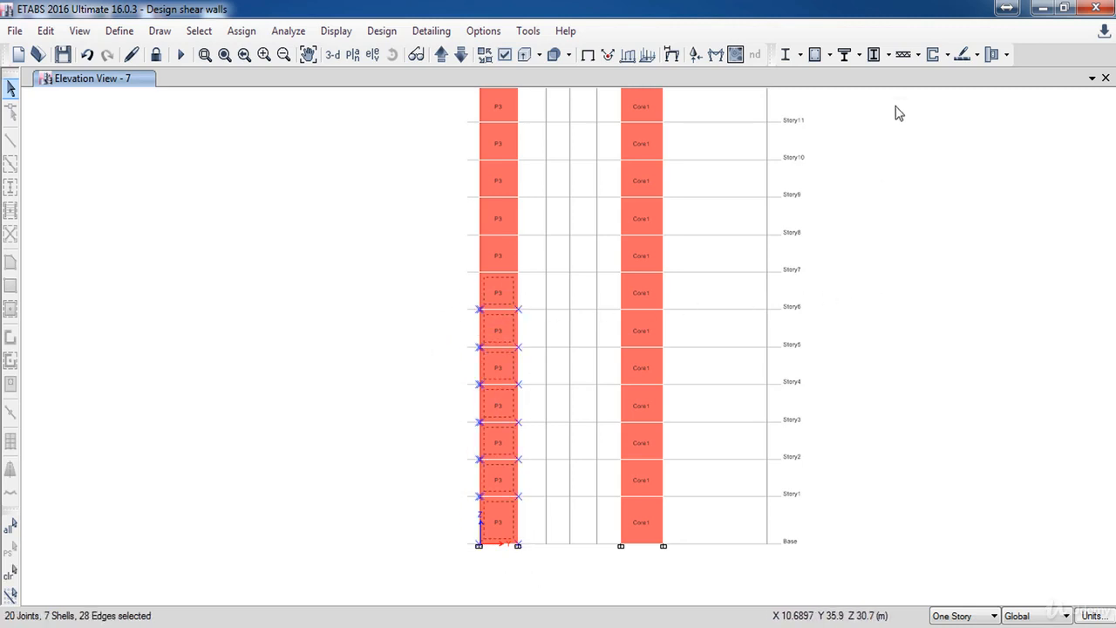
{"action": "left_click", "coordinate": [948, 55]}
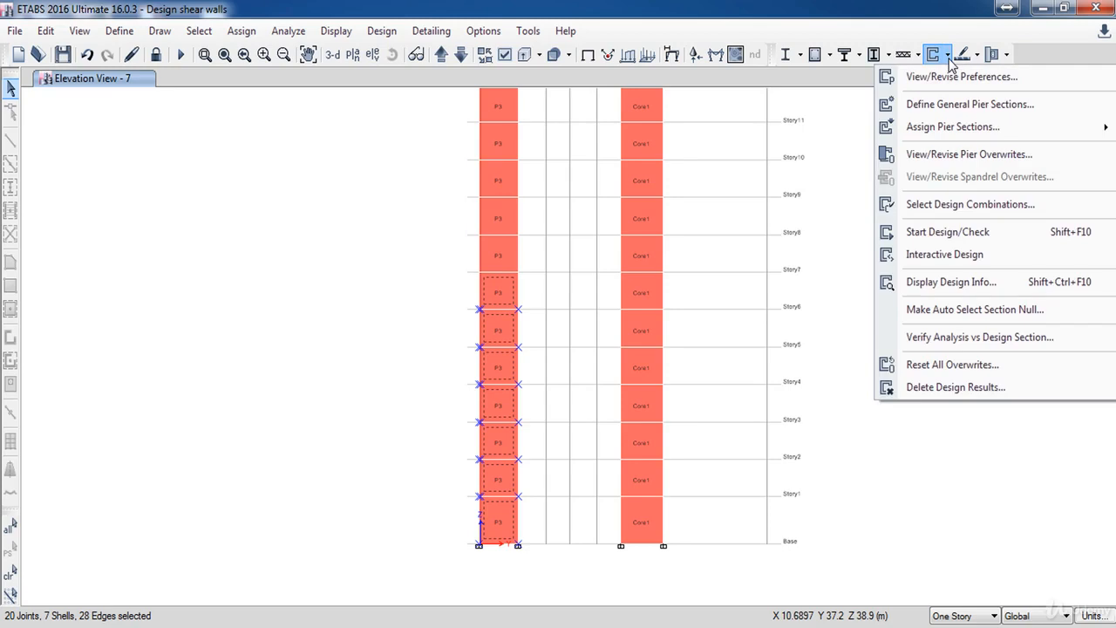
{"action": "mouse_move", "coordinate": [954, 129]}
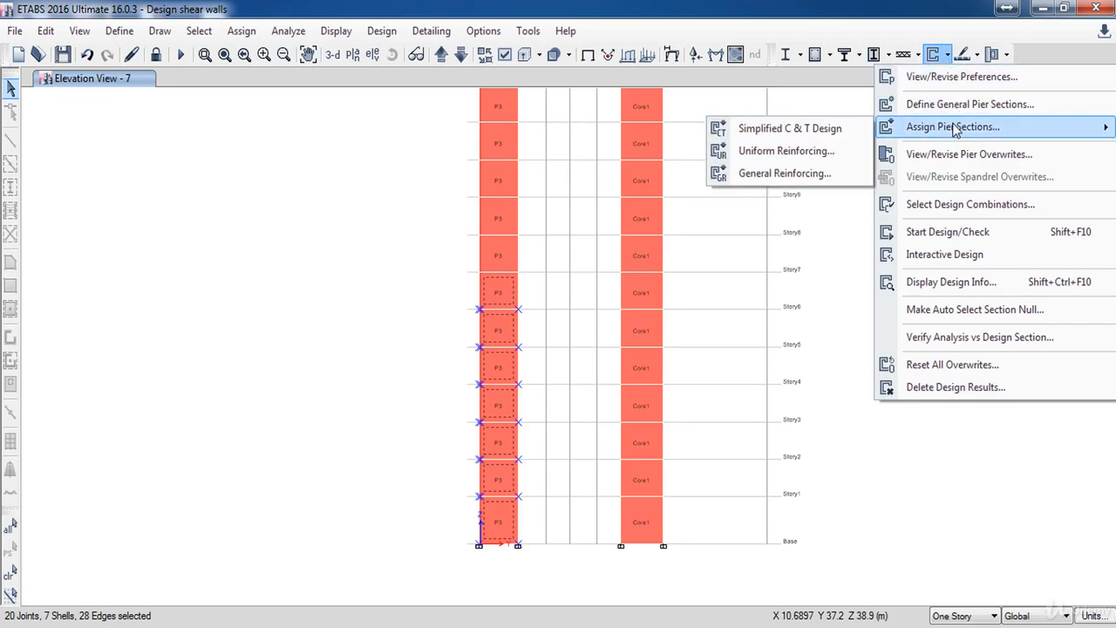
{"action": "left_click", "coordinate": [846, 178]}
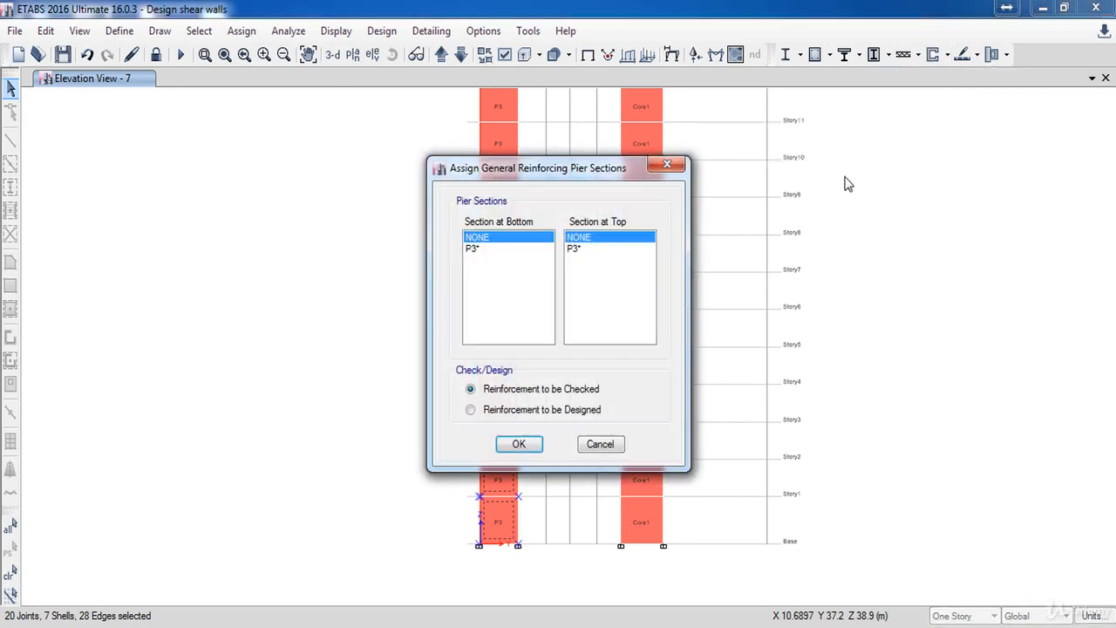
{"action": "left_click", "coordinate": [483, 251]}
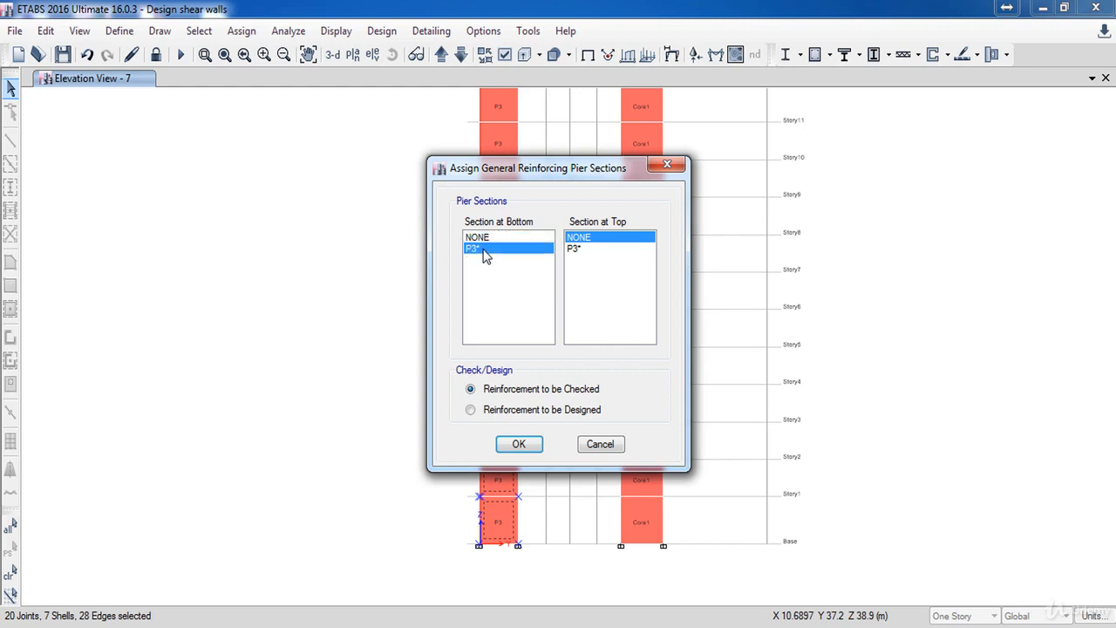
{"action": "left_click", "coordinate": [581, 250]}
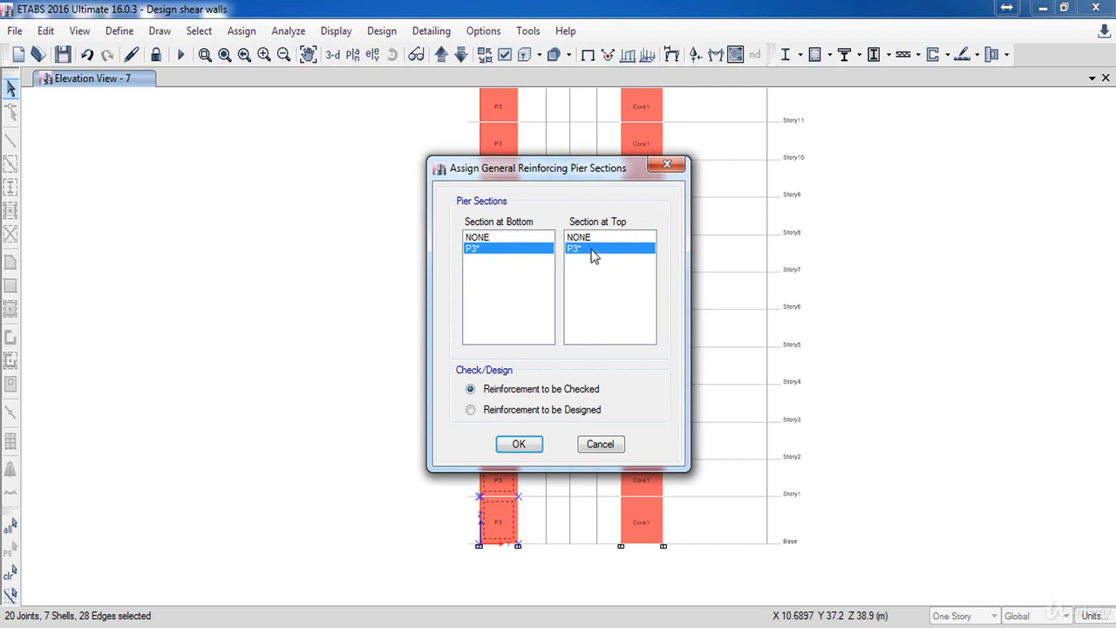
{"action": "left_click", "coordinate": [572, 411]}
{"action": "left_click", "coordinate": [529, 394]}
{"action": "left_click", "coordinate": [518, 444]}
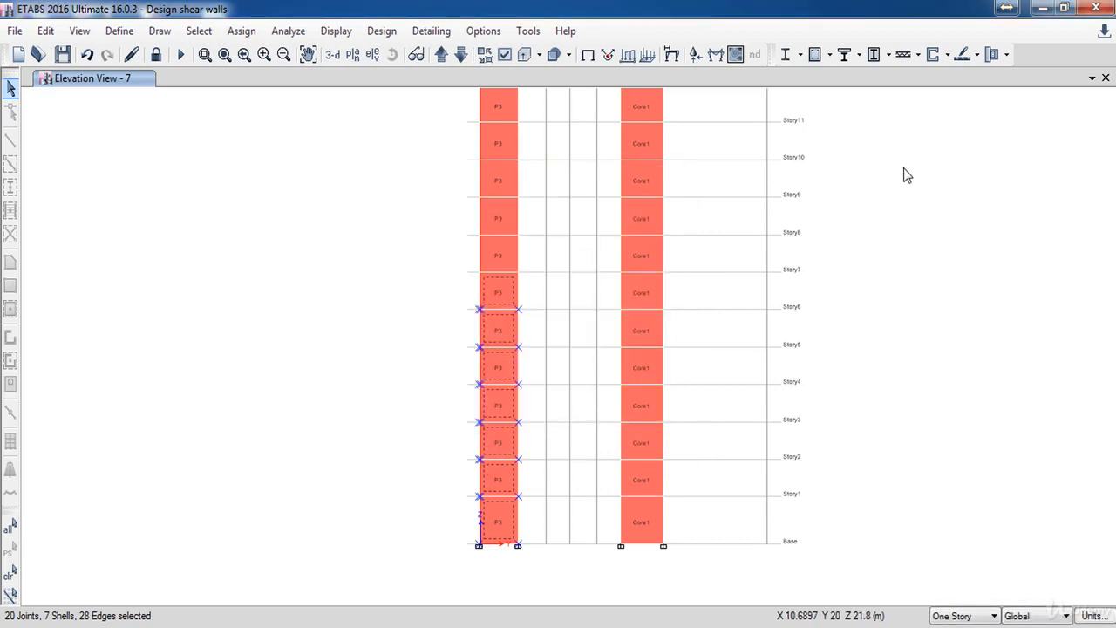
- Run the shear wall design check and display Pier D/C Ratios as the design output on the elevation
{"action": "left_click", "coordinate": [933, 54]}
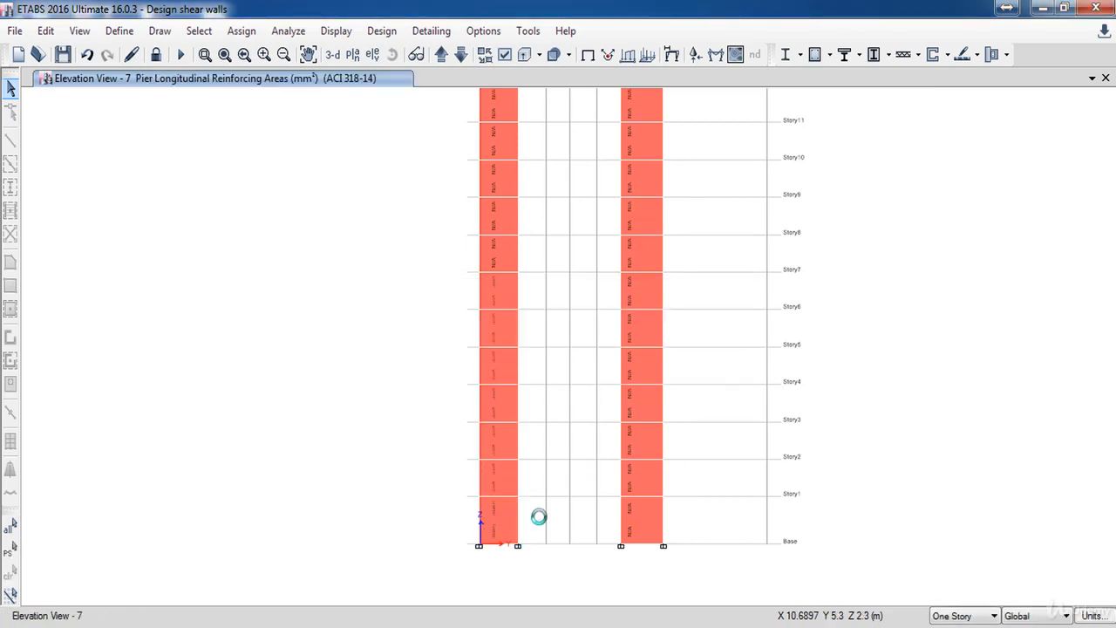
{"action": "scroll", "coordinate": [490, 566], "scroll_direction": "up", "scroll_amount": 5}
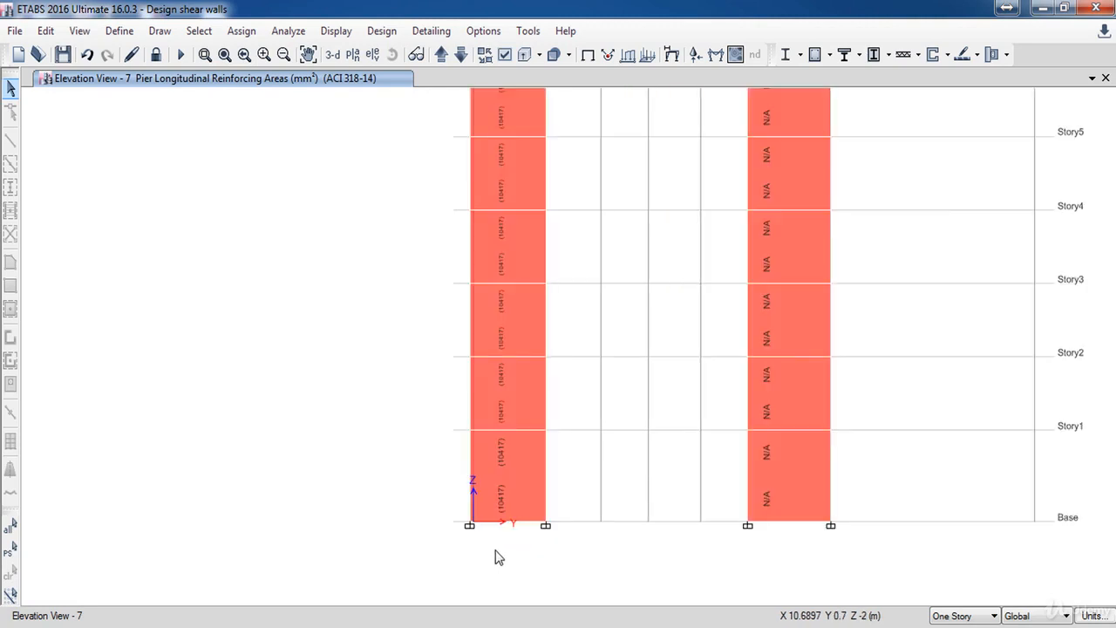
{"action": "left_click", "coordinate": [948, 55]}
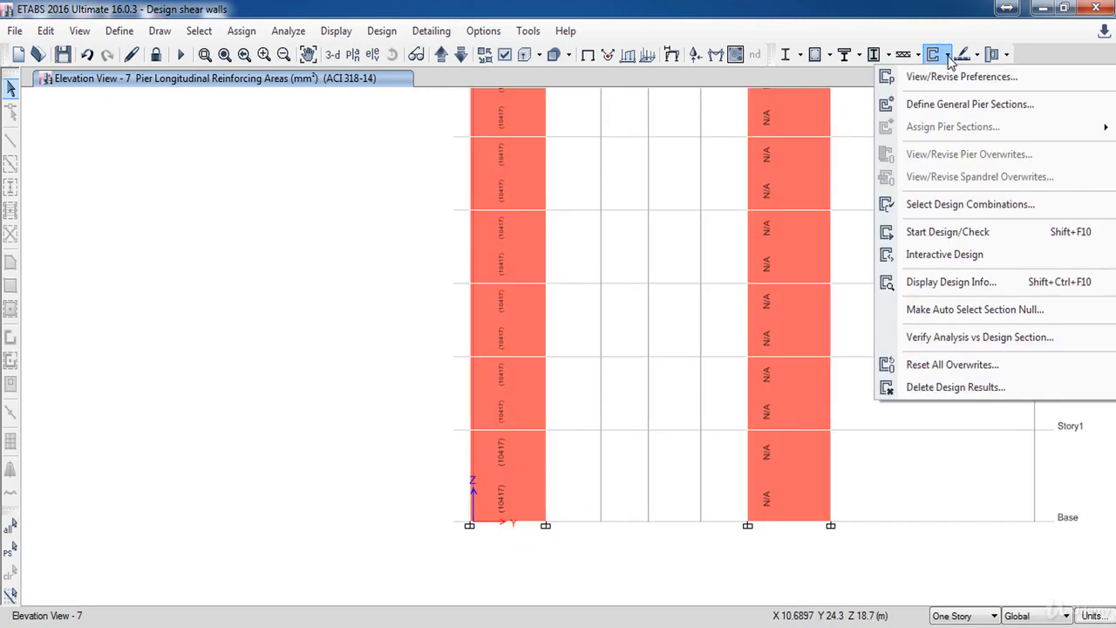
{"action": "left_click", "coordinate": [946, 282]}
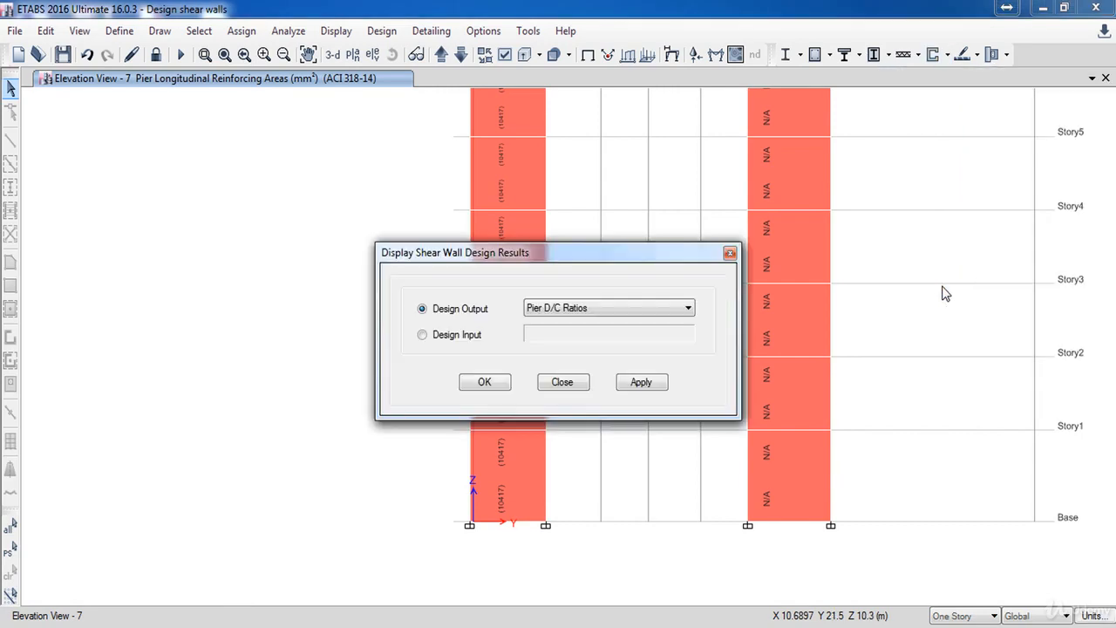
{"action": "left_click", "coordinate": [610, 310]}
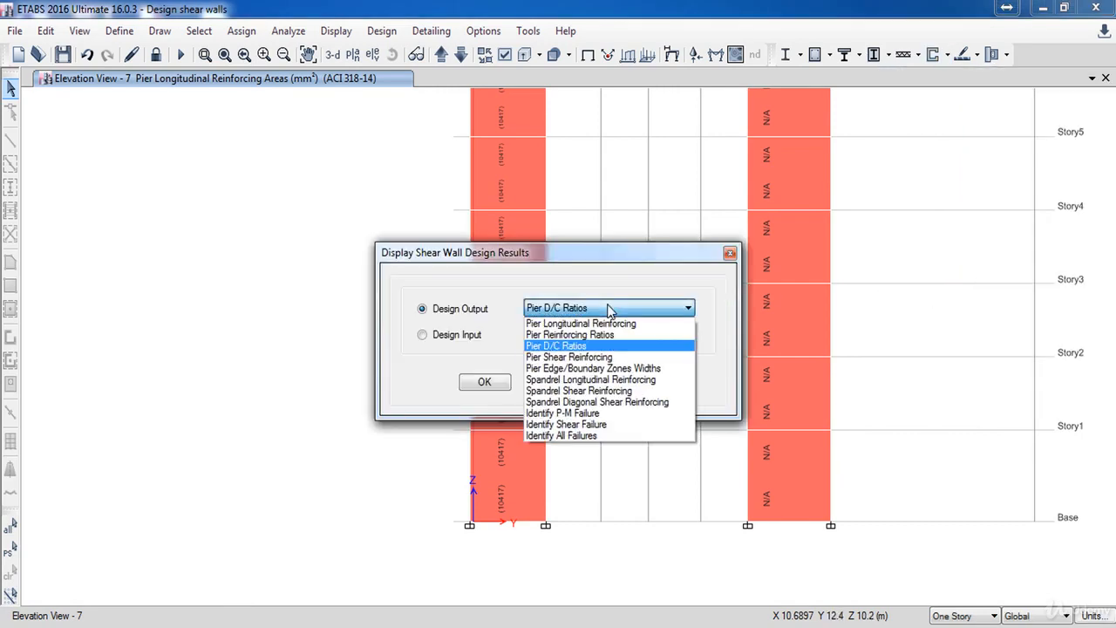
{"action": "left_click", "coordinate": [574, 347]}
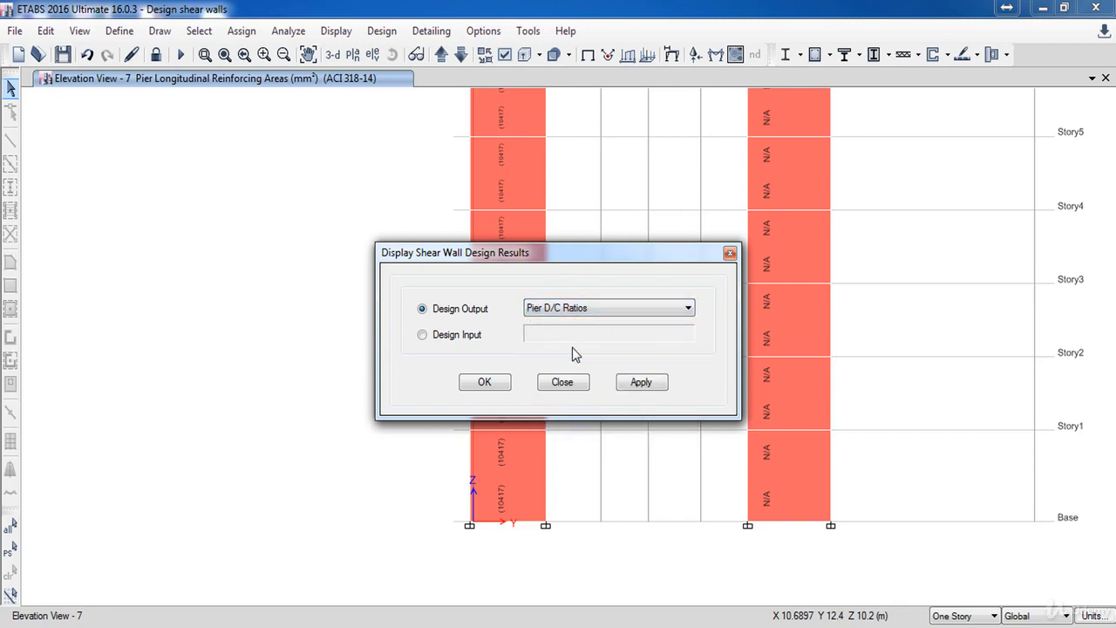
{"action": "left_click", "coordinate": [484, 384]}
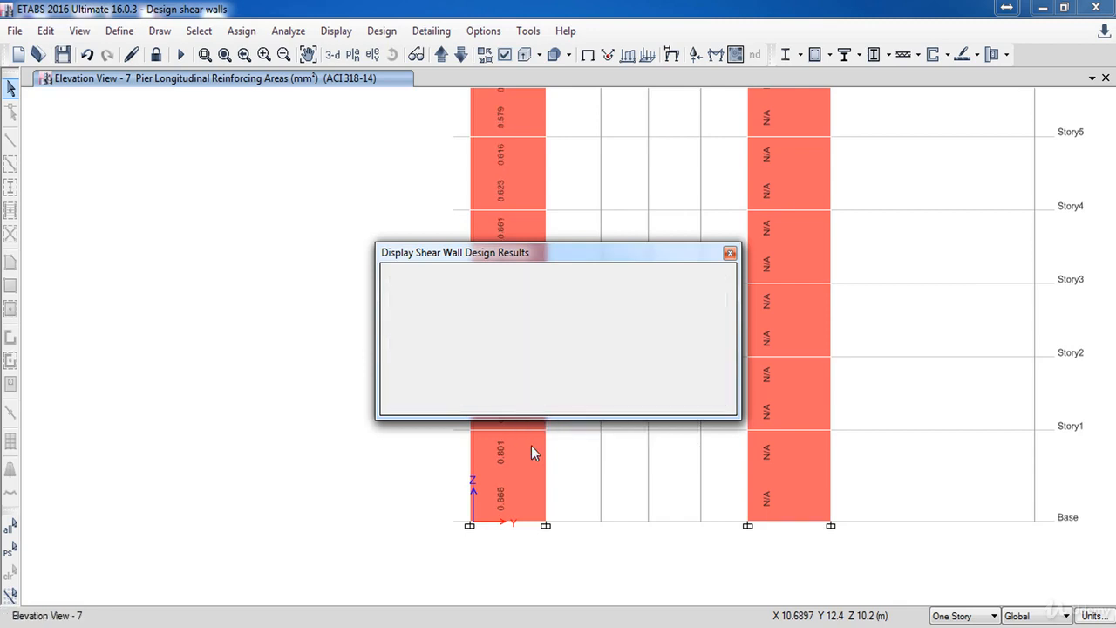
- Examine the design details of pier P3 at Story1, including the flexural D/C ratios, shear design and boundary element check, and close the report
{"action": "mouse_move", "coordinate": [508, 510]}
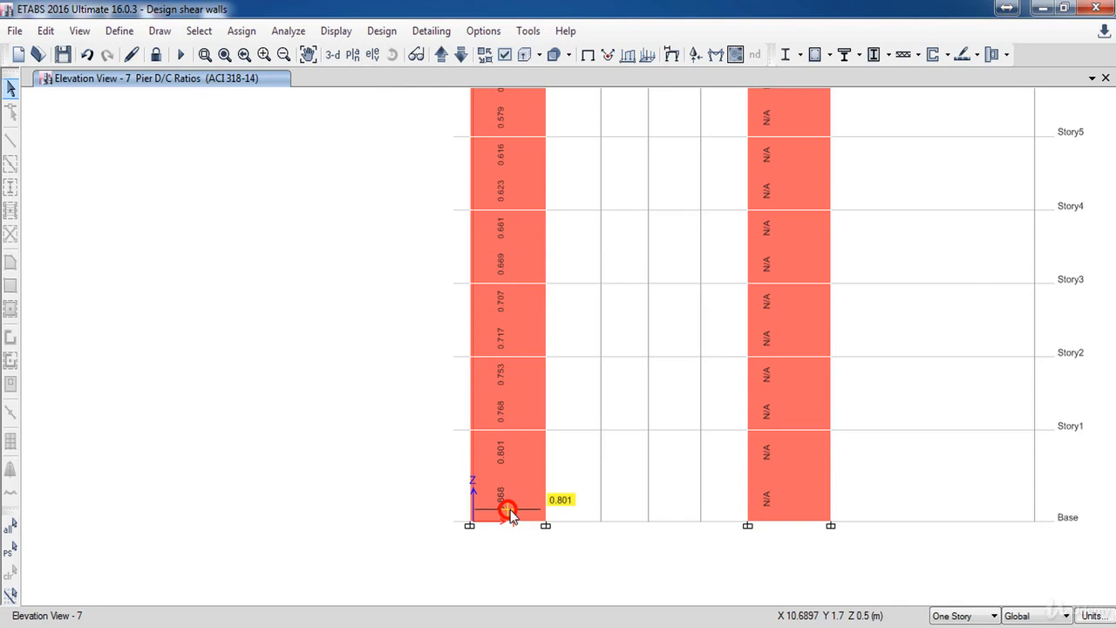
{"action": "right_click", "coordinate": [512, 463]}
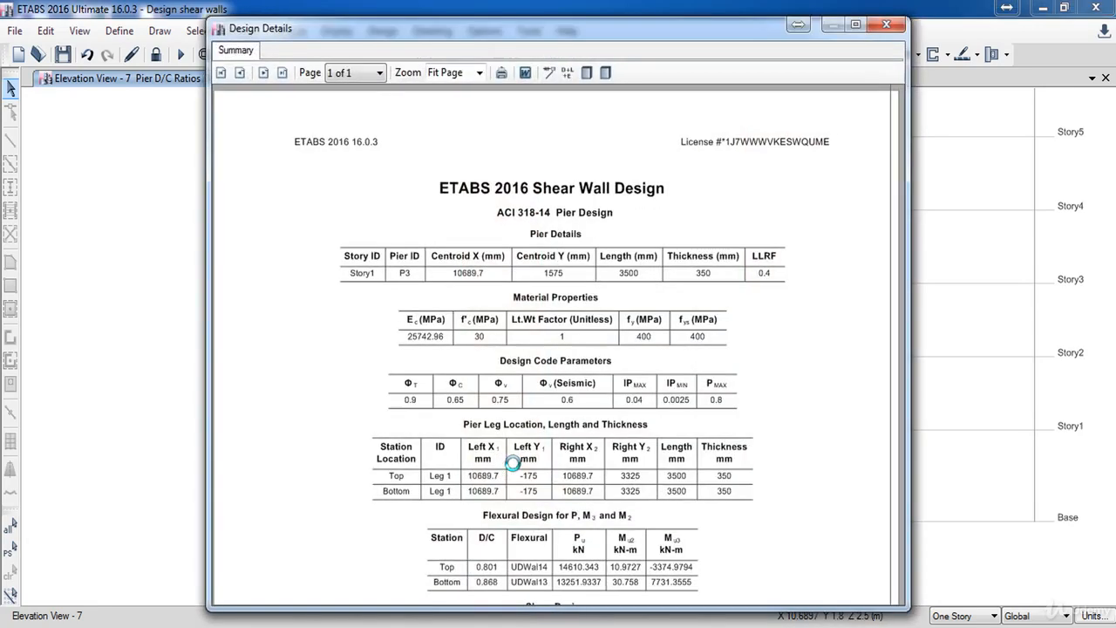
{"action": "scroll", "coordinate": [637, 381], "scroll_direction": "down", "scroll_amount": 3}
{"action": "double_click", "coordinate": [675, 29]}
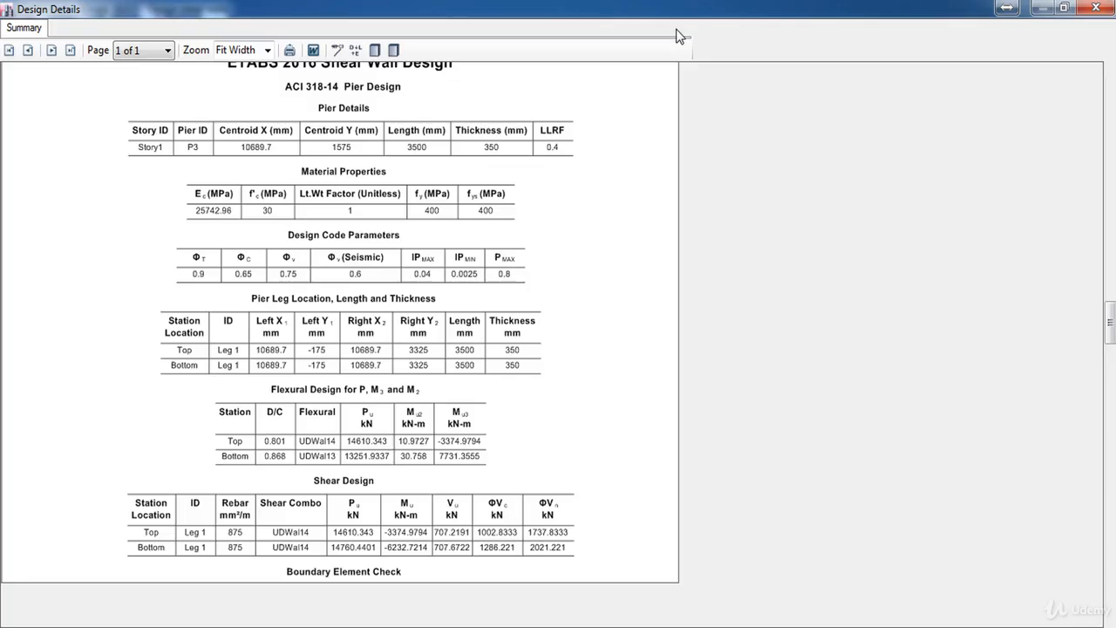
{"action": "scroll", "coordinate": [678, 349], "scroll_direction": "down", "scroll_amount": 1}
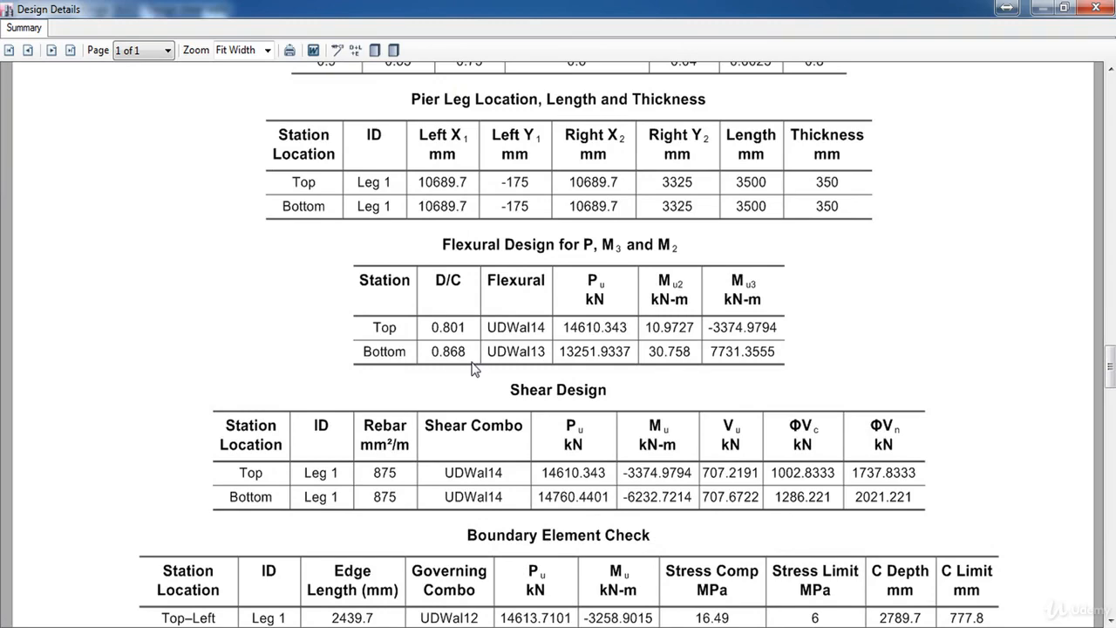
{"action": "scroll", "coordinate": [458, 364], "scroll_direction": "up", "scroll_amount": 1}
{"action": "scroll", "coordinate": [465, 364], "scroll_direction": "down", "scroll_amount": 2}
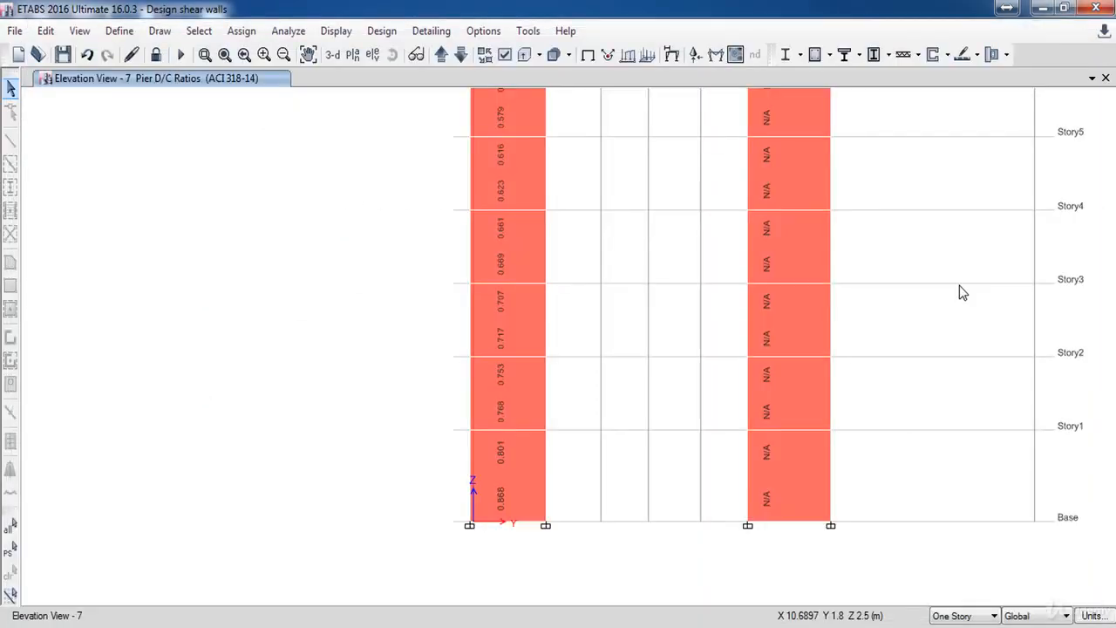
{"action": "left_click", "coordinate": [1095, 8]}
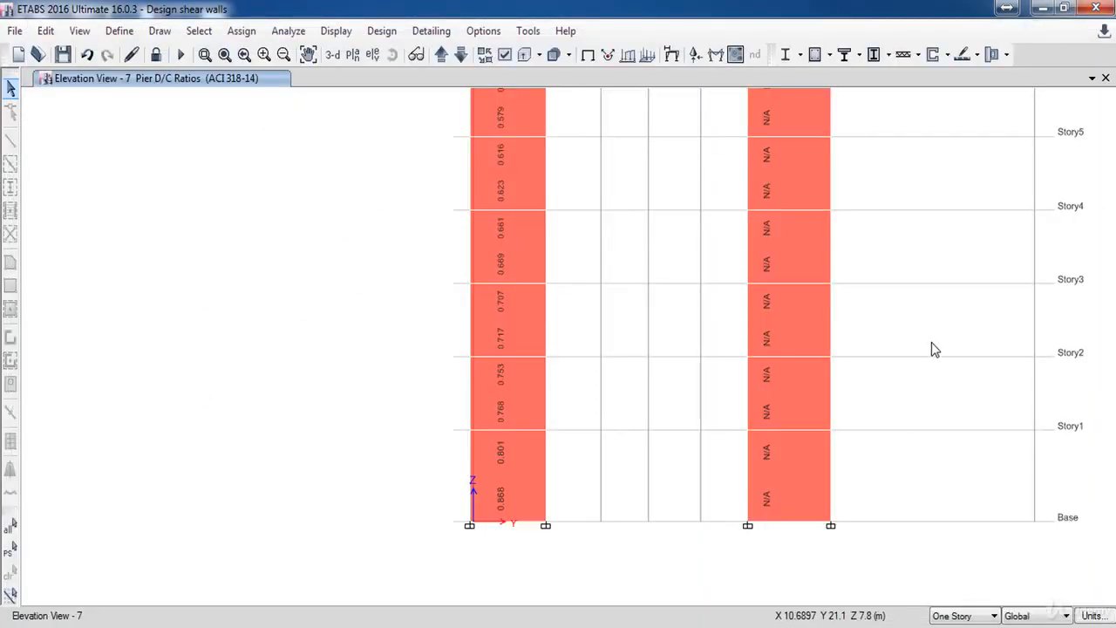